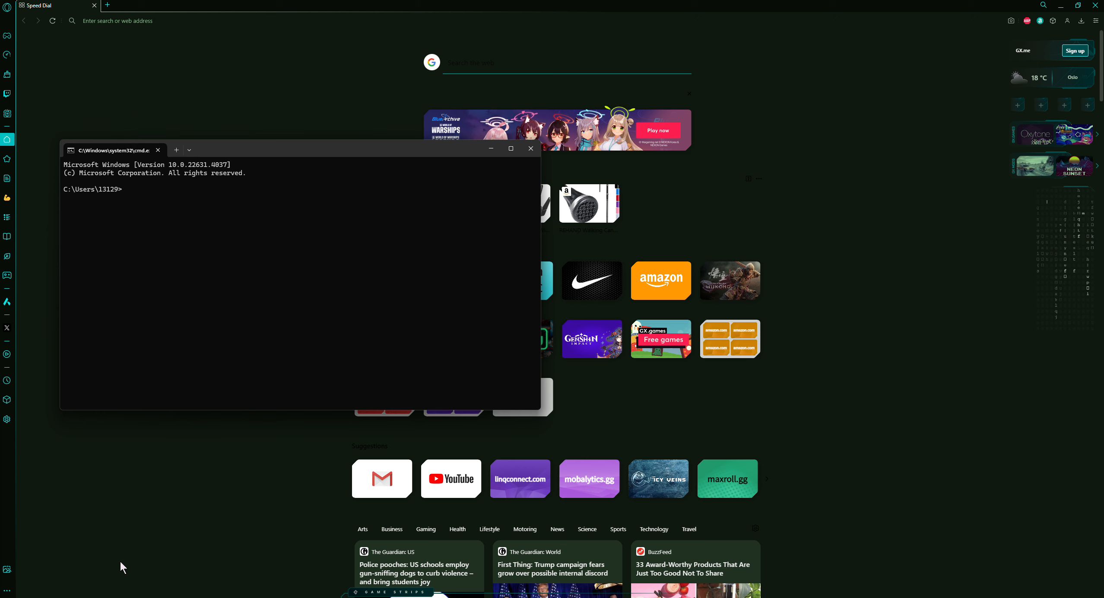
Open a Command Prompt window with the Run command cmd and move it into place
key("super")
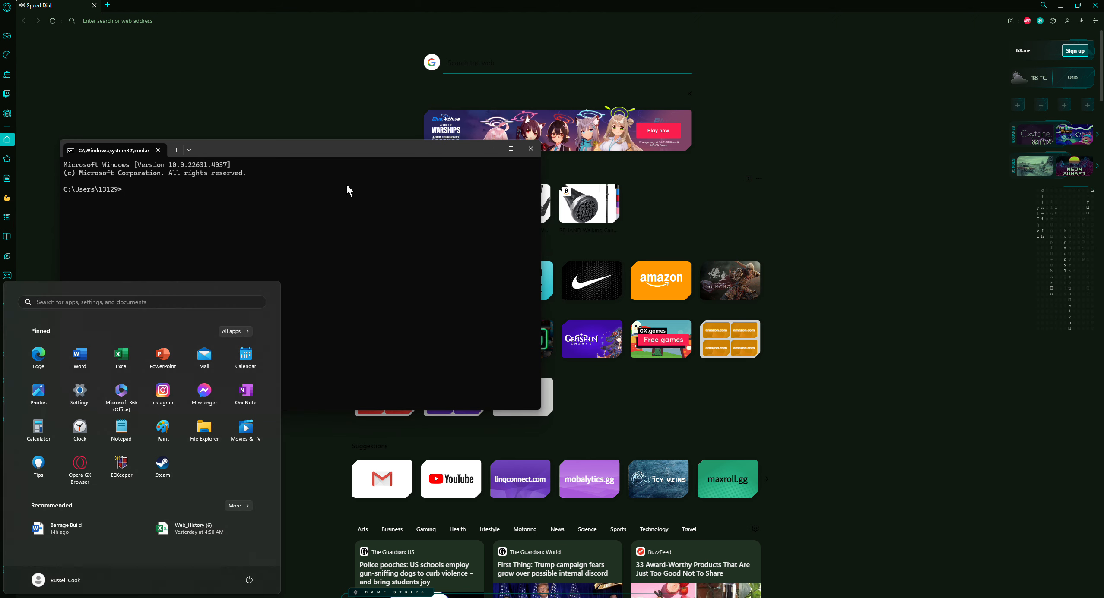
key("super+r")
left_click_drag(104, 518, 171, 456)
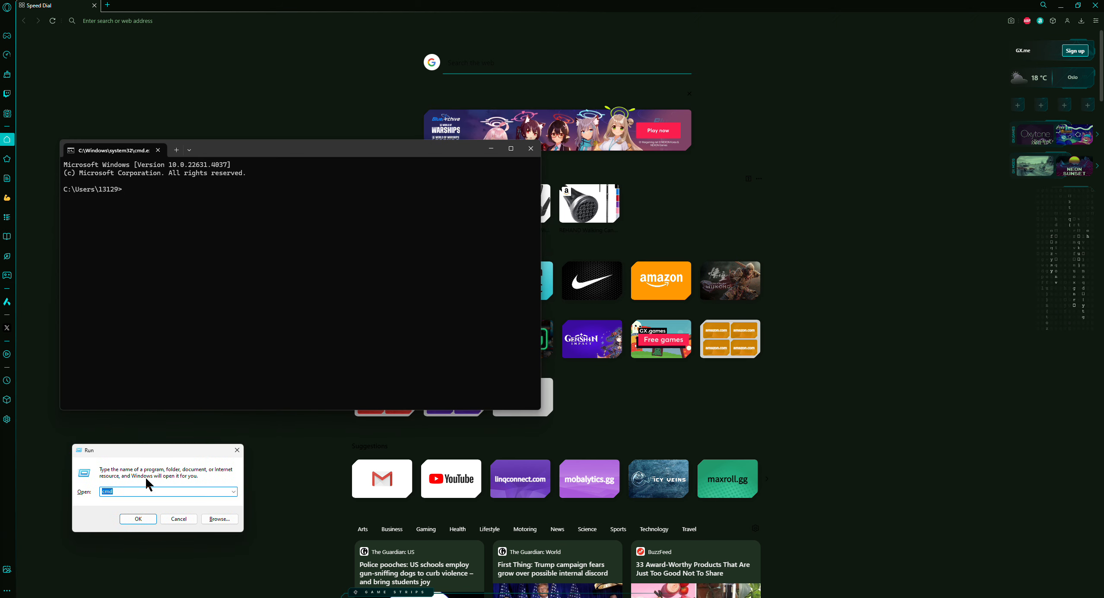
left_click(117, 492)
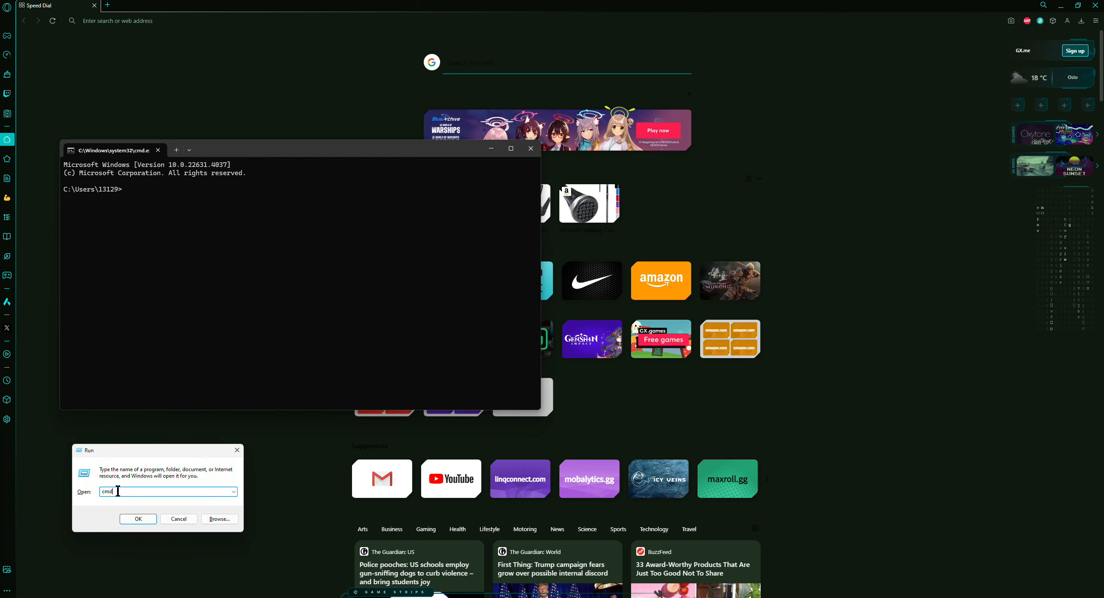
left_click(137, 520)
left_click_drag(365, 109, 345, 189)
left_click(530, 148)
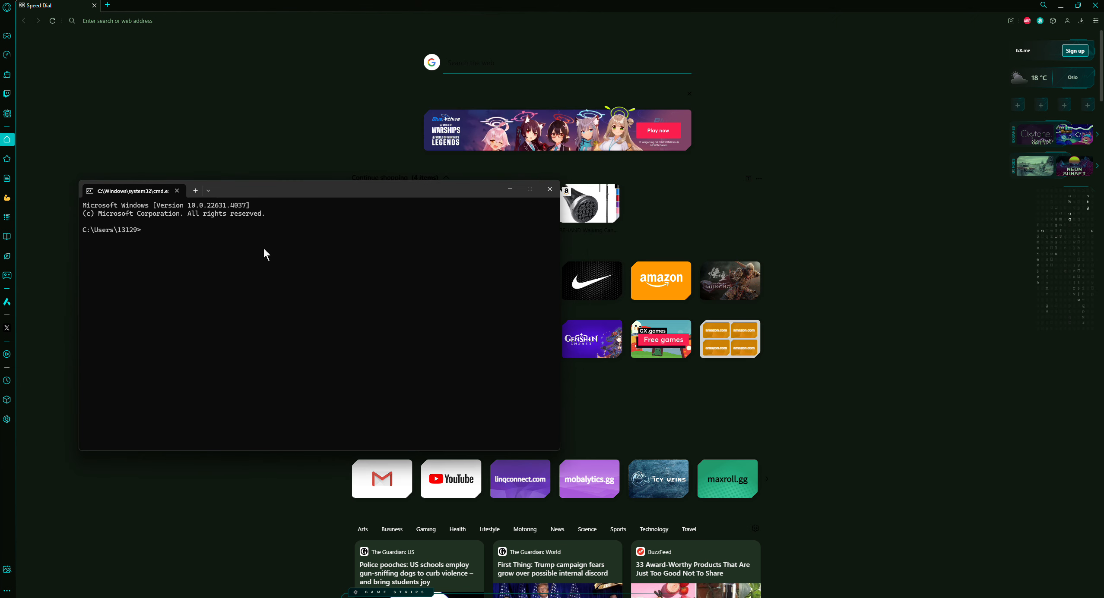
Run ipconfig to display the network adapter settings
type("ipconfig")
key("Return")
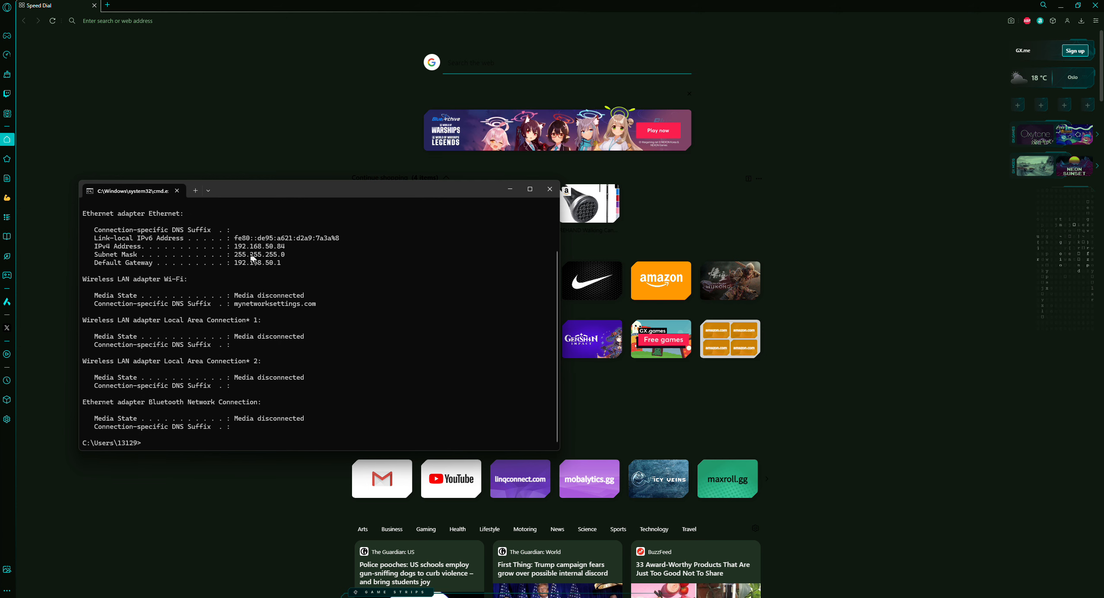
Select the Ethernet adapter's Default Gateway address in the ipconfig output
left_click_drag(286, 263, 235, 263)
left_click(187, 54)
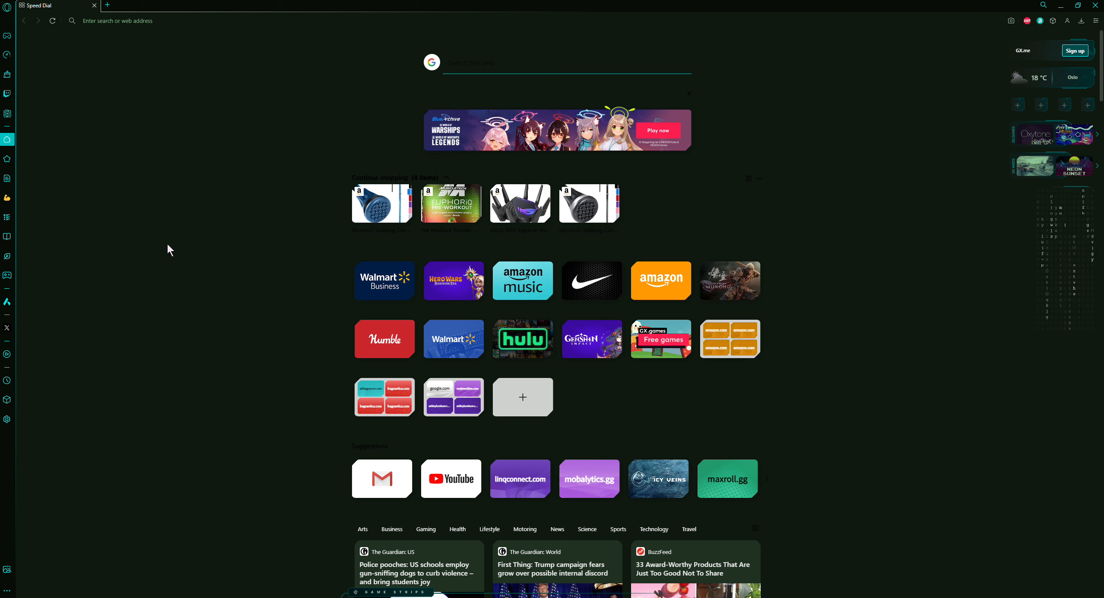
left_click(212, 19)
left_click(277, 597)
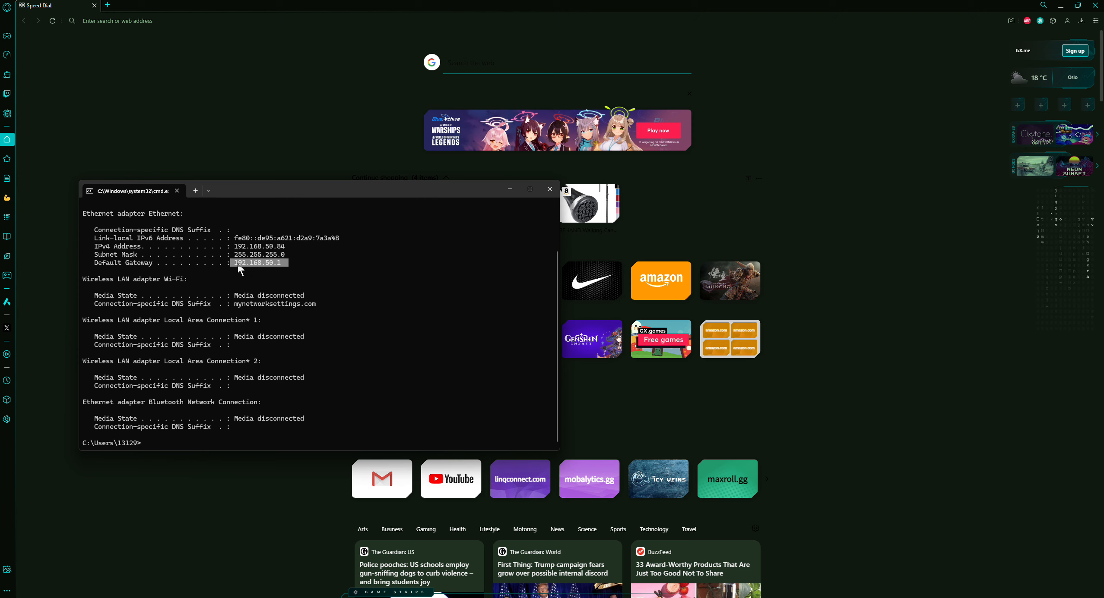
left_click_drag(233, 246, 259, 250)
left_click_drag(269, 252, 264, 252)
Go to the router address 192.168.50.1 in the browser
left_click(183, 62)
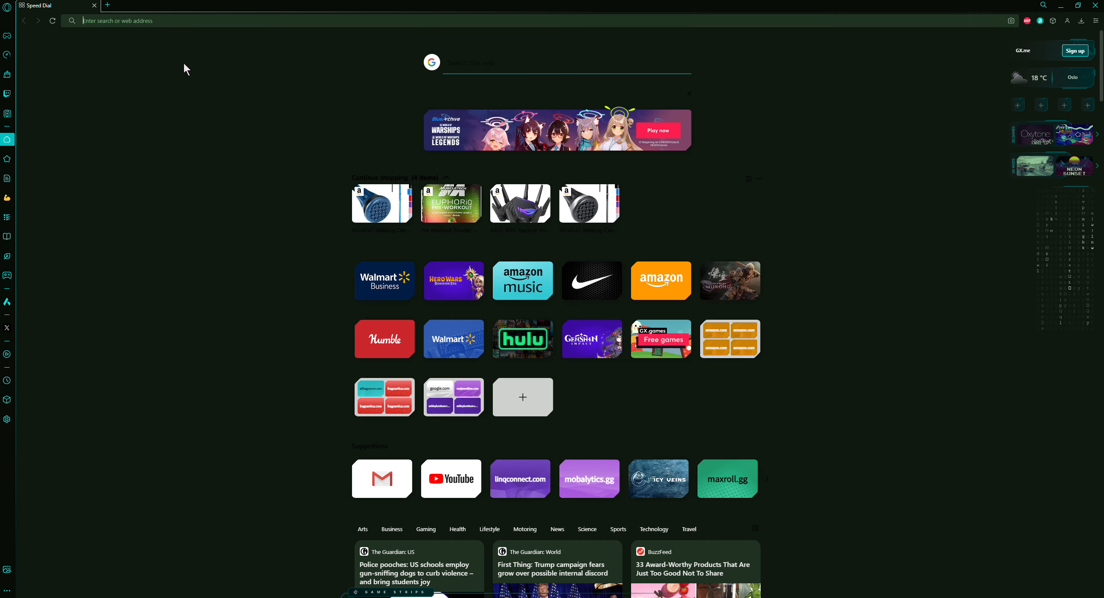
type("192.16")
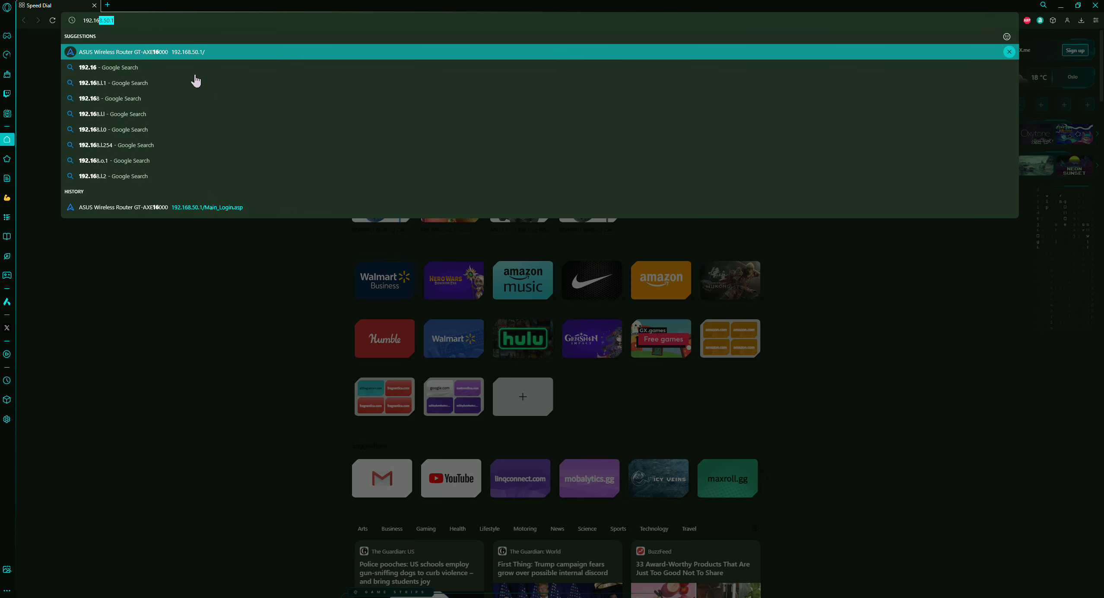
type("8.50.1")
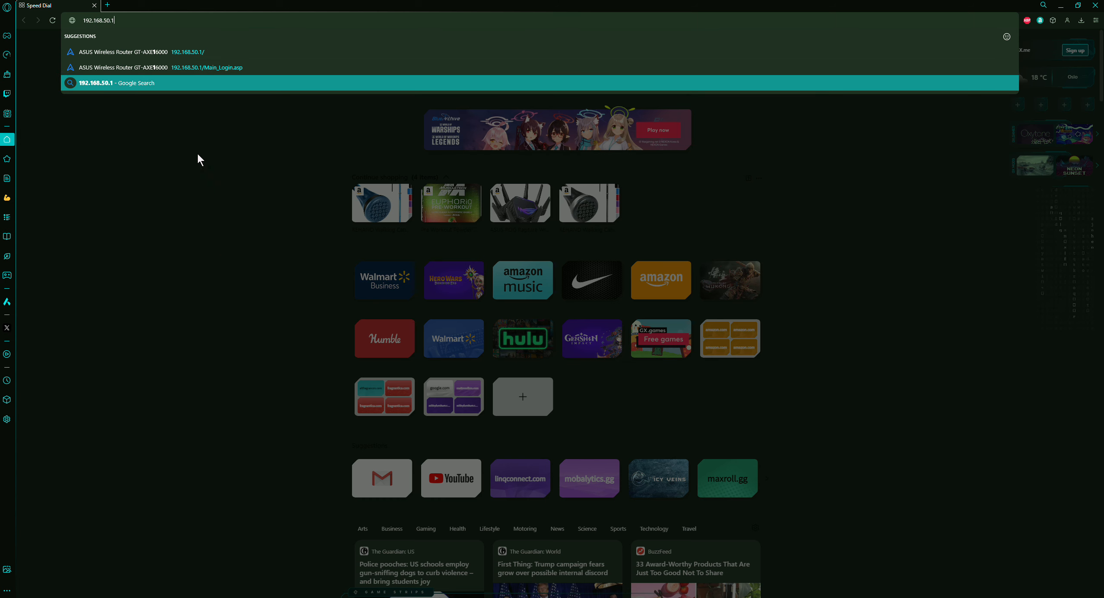
key("Return")
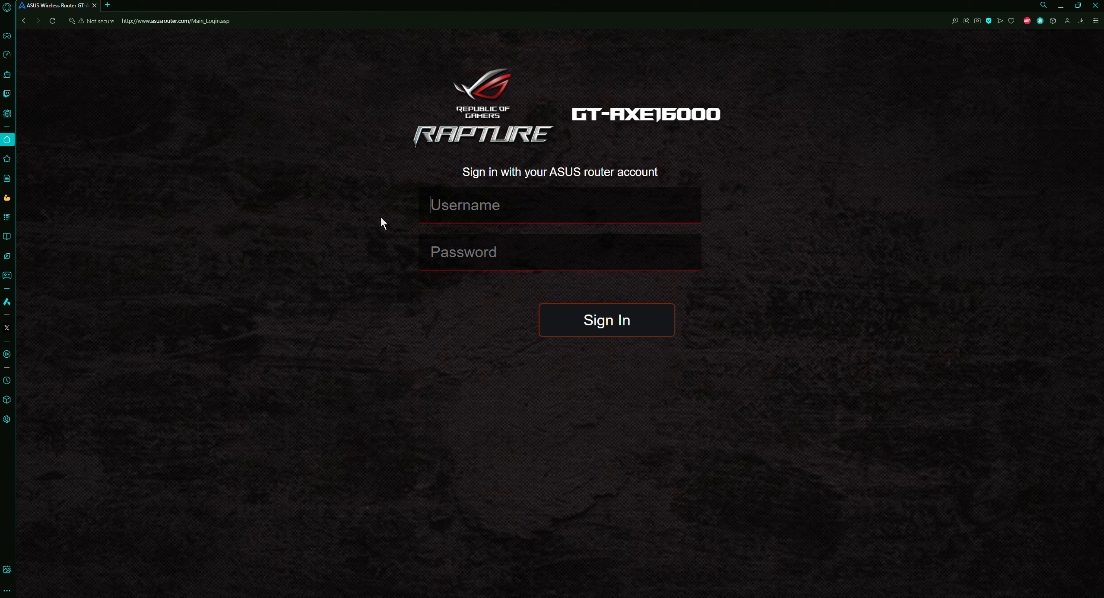
Sign in to the router using the saved account username and password
left_click(487, 205)
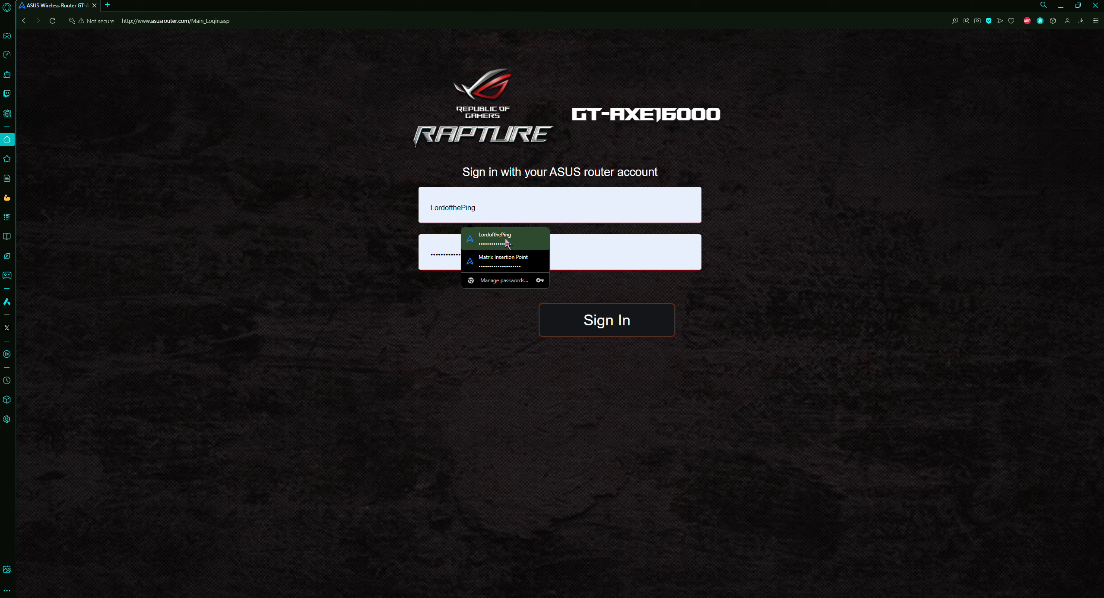
left_click(494, 238)
left_click(633, 324)
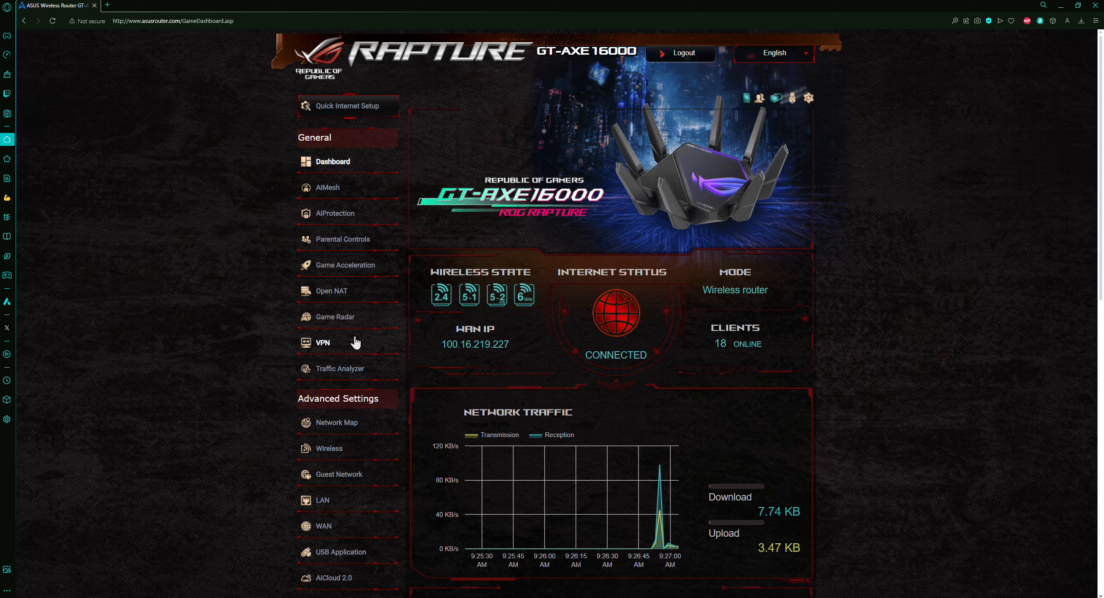
Open Parental Controls and switch Web & Apps Filters on
left_click(341, 241)
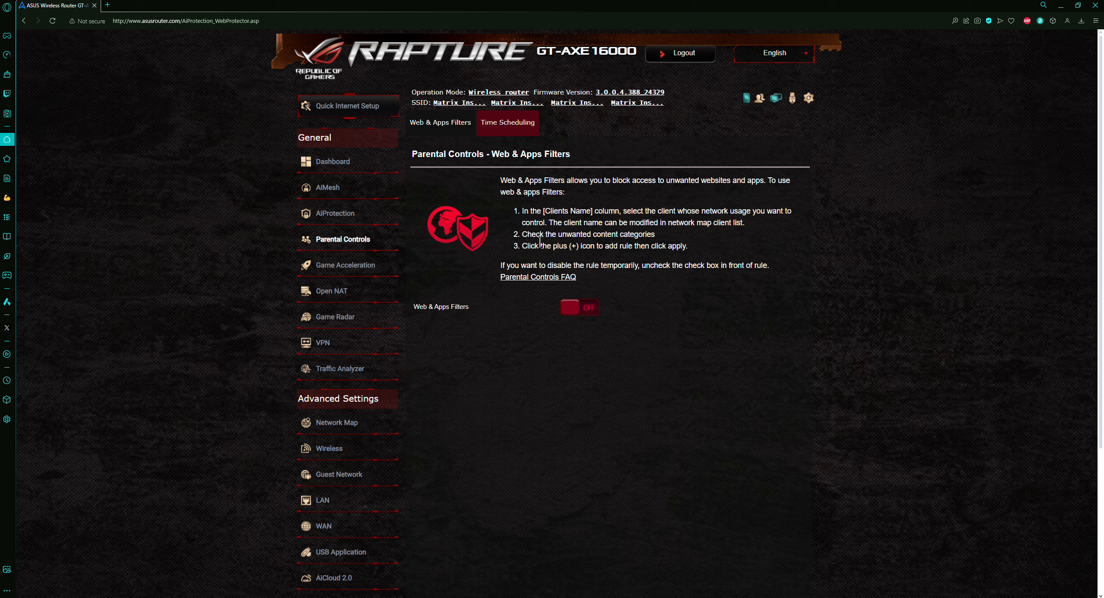
left_click(575, 311)
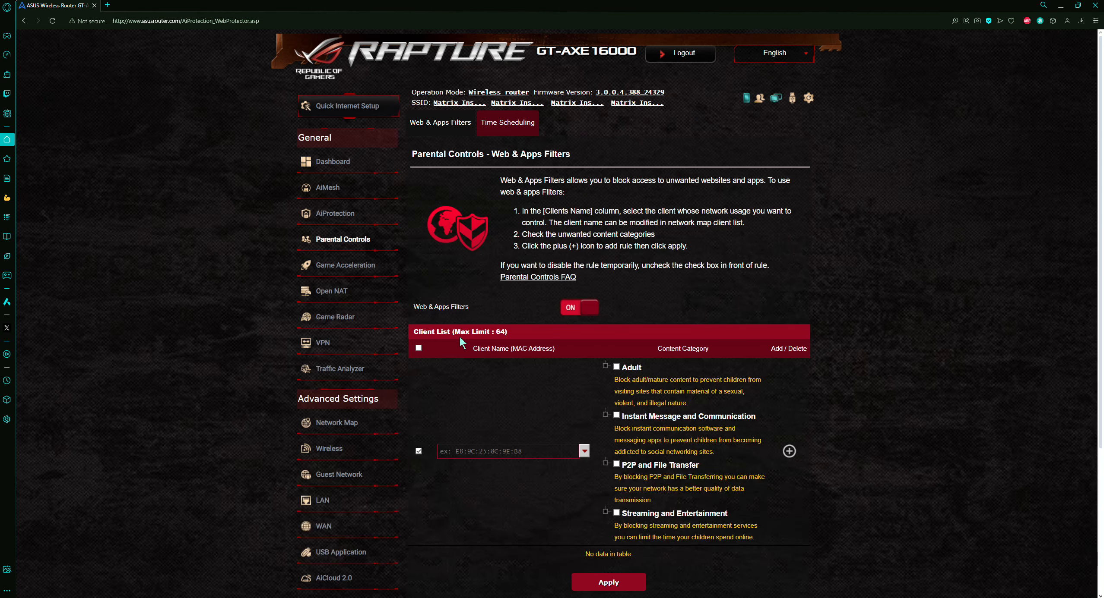
Choose Pixel-8-Pro as the filtered client and check the Adult and P2P and File Transfer categories
scroll(586, 359, "down", 3)
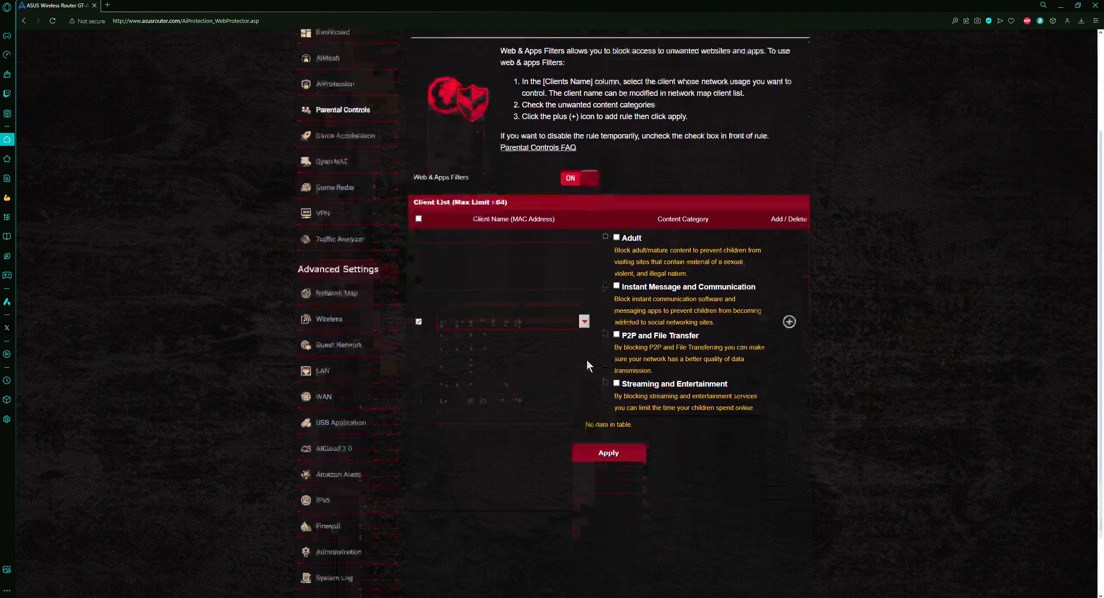
left_click(584, 322)
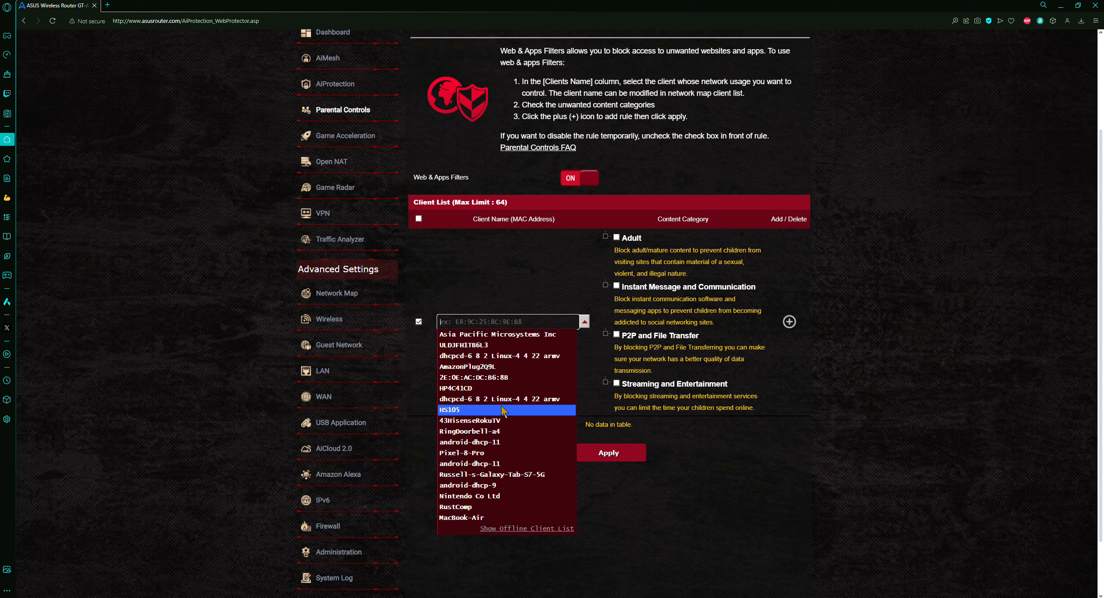
left_click(499, 454)
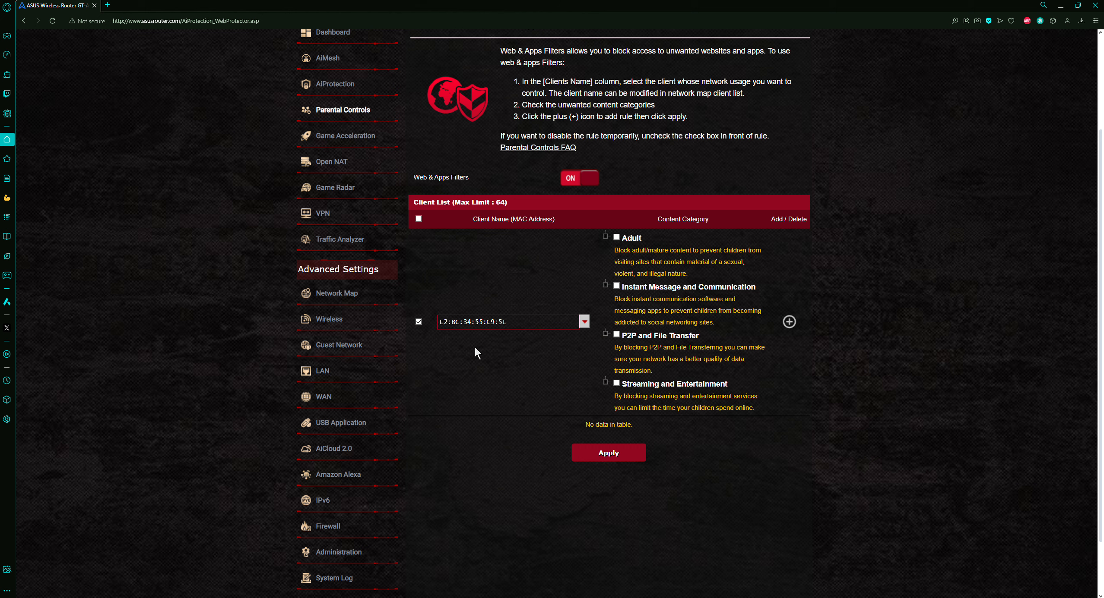
left_click(585, 322)
left_click(500, 455)
left_click(616, 237)
left_click(616, 335)
Switch Web & Apps Filters back off
scroll(528, 356, "up", 3)
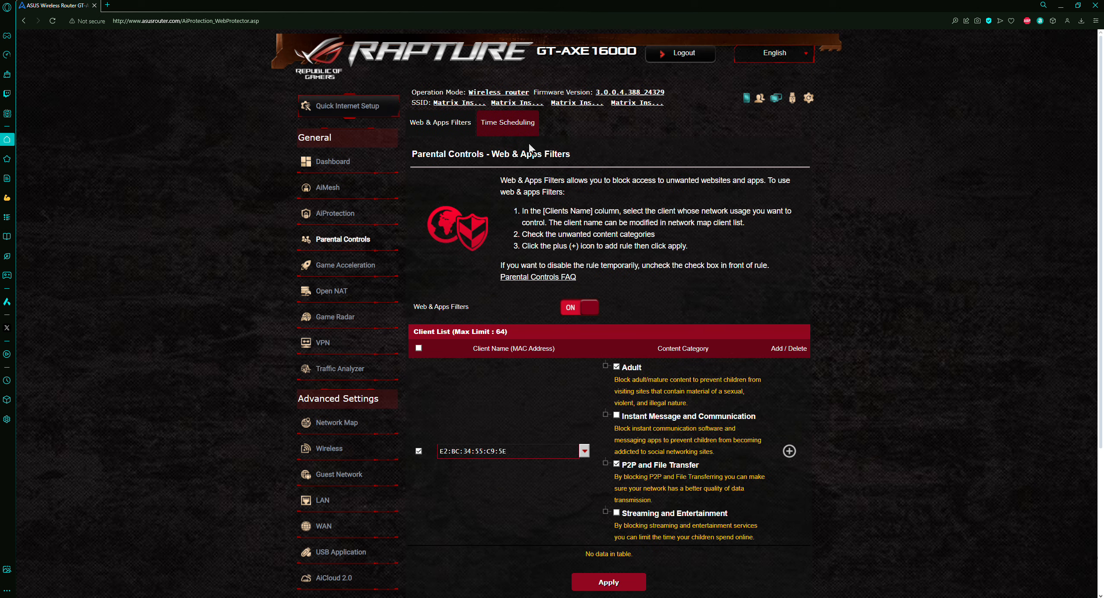
left_click(577, 312)
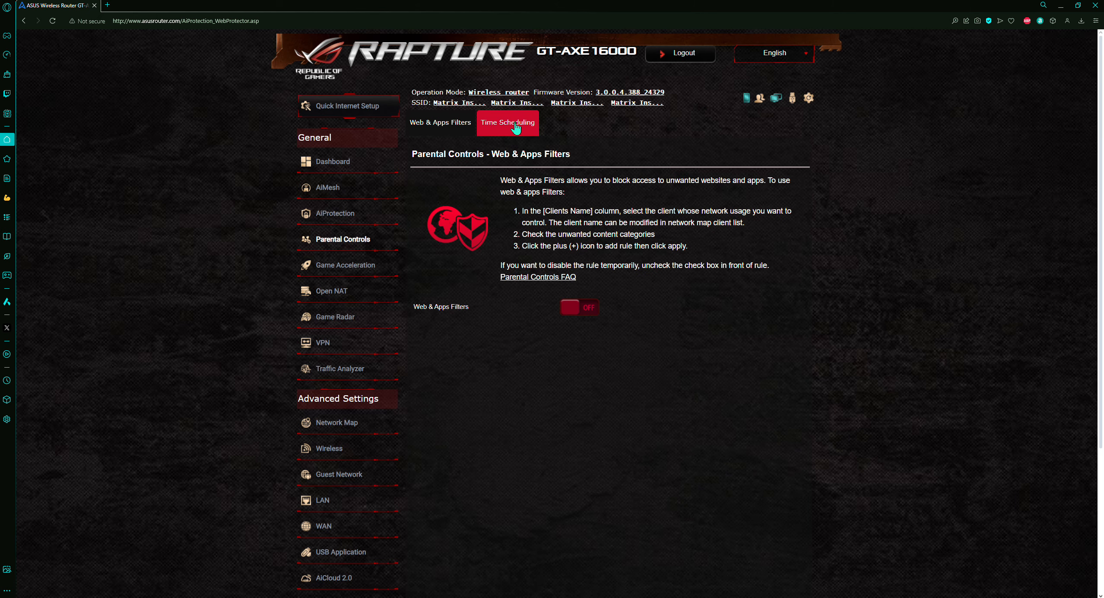
Open Time Scheduling and turn on Enable block all devices and Enable Time Scheduling
left_click(515, 123)
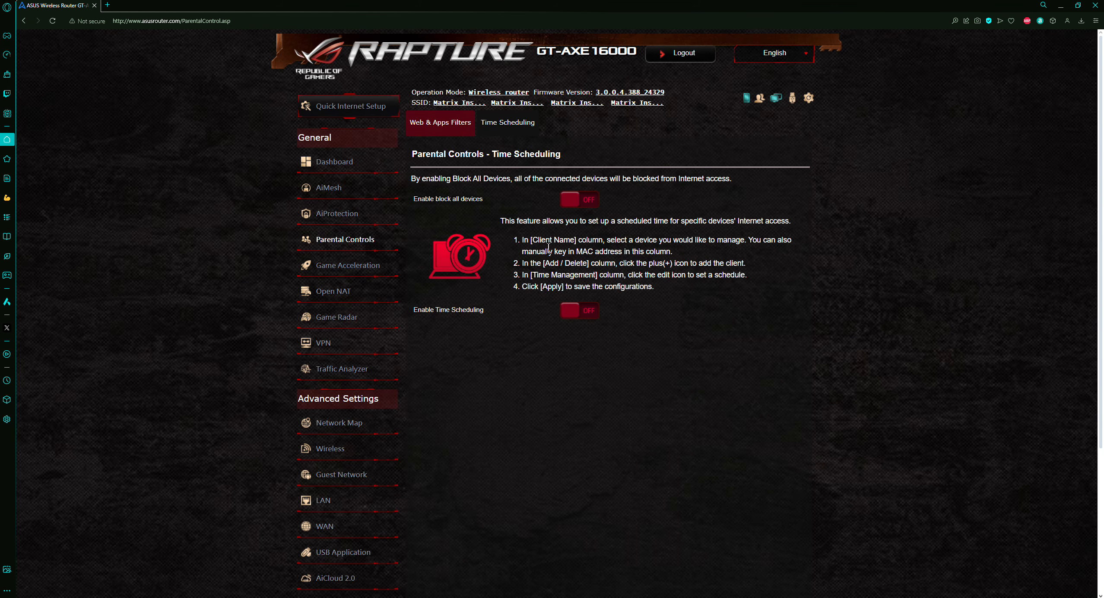
left_click(578, 201)
left_click(574, 313)
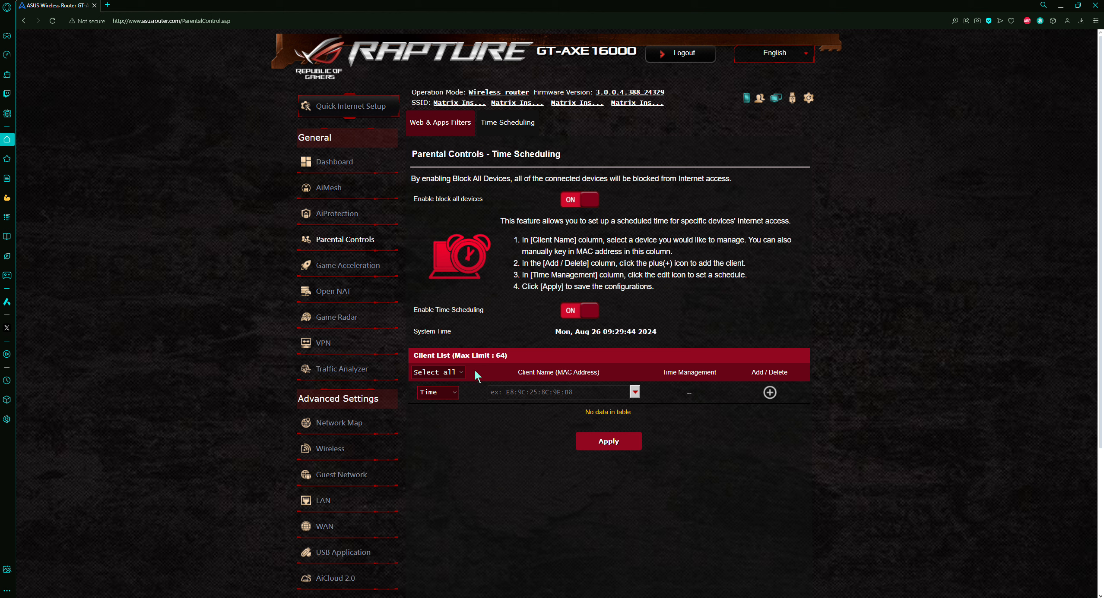
Select Pixel-8-Pro from the client list and add it to the time scheduling list
left_click(634, 392)
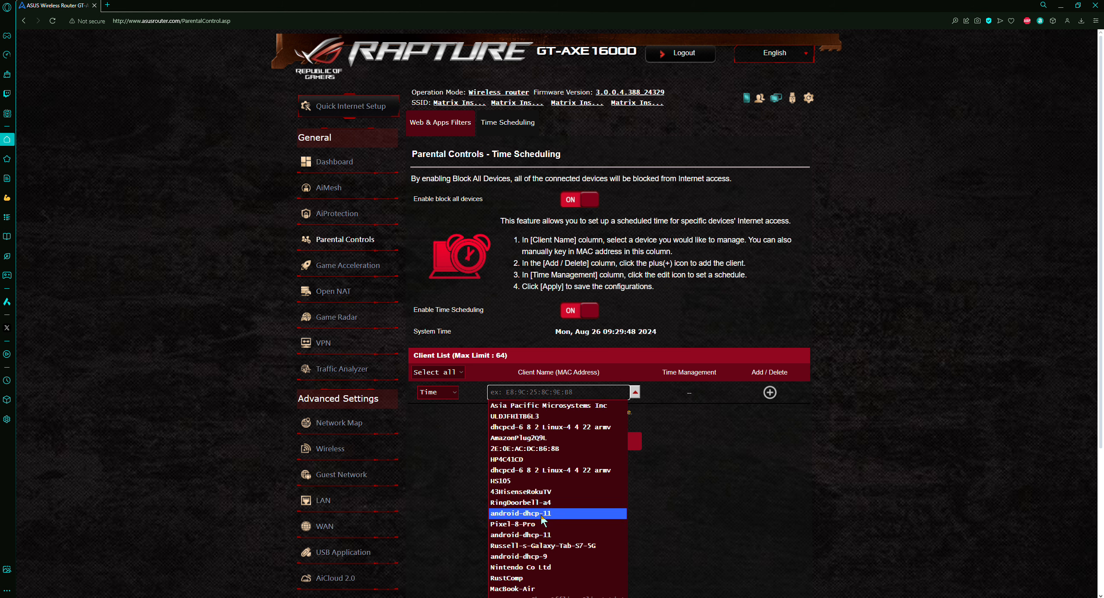
left_click(536, 531)
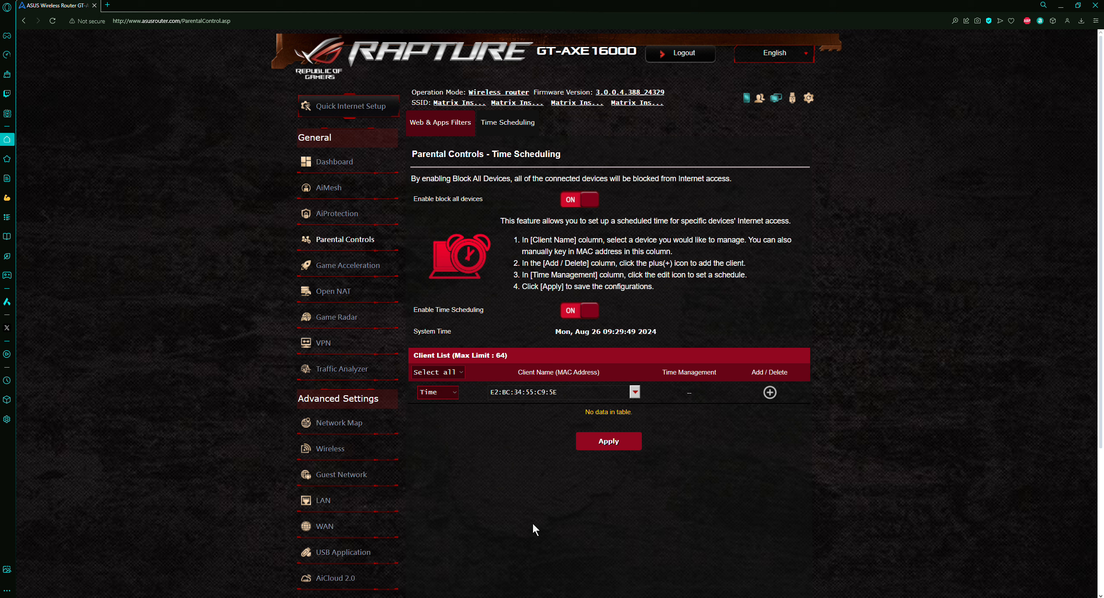
left_click(769, 392)
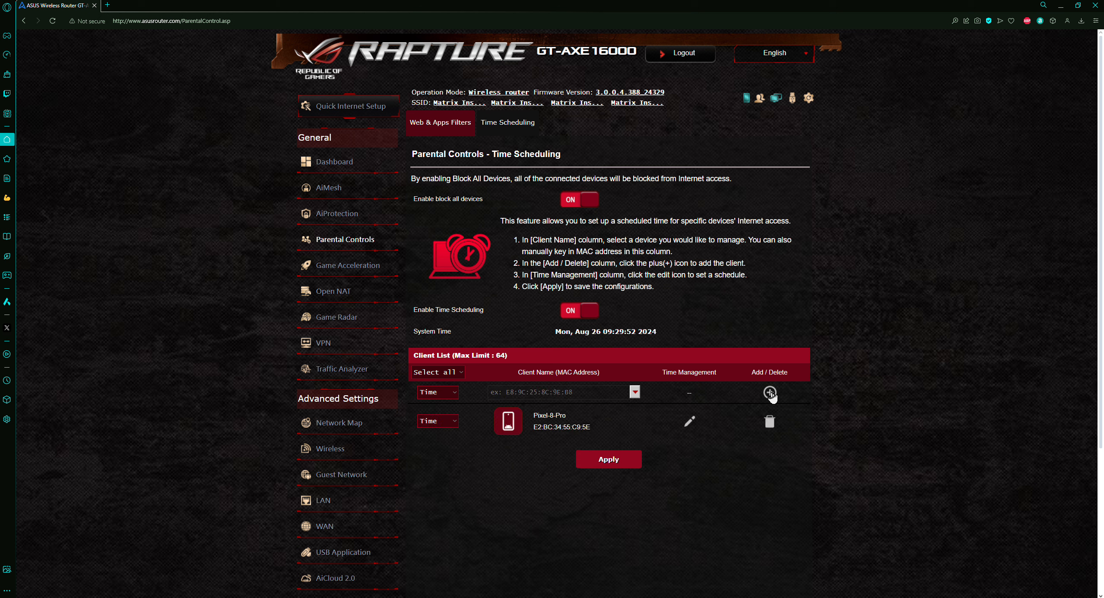
left_click(690, 422)
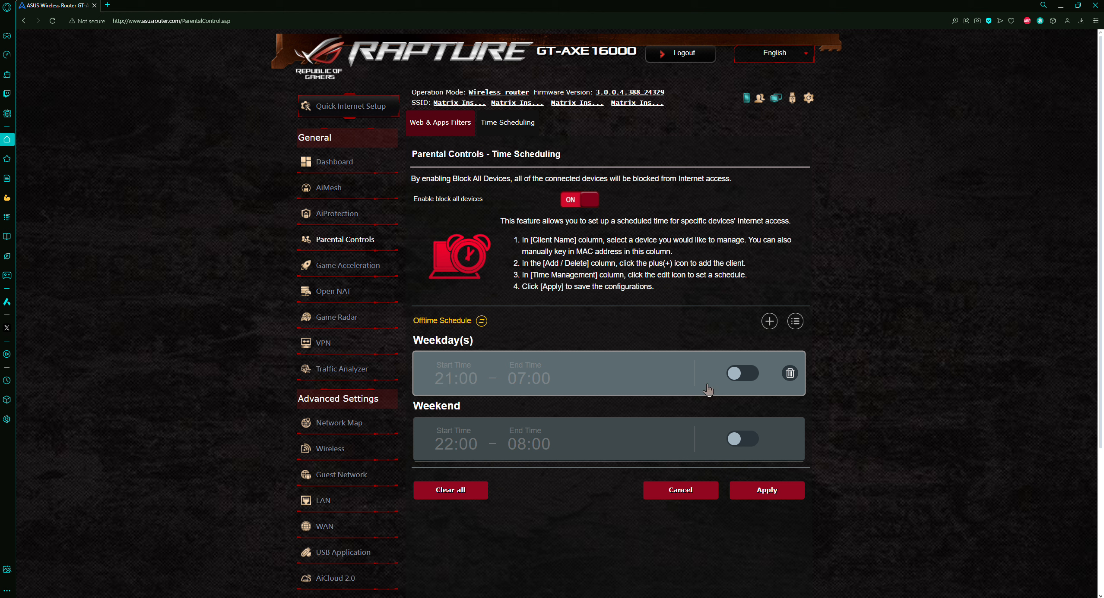
left_click(744, 374)
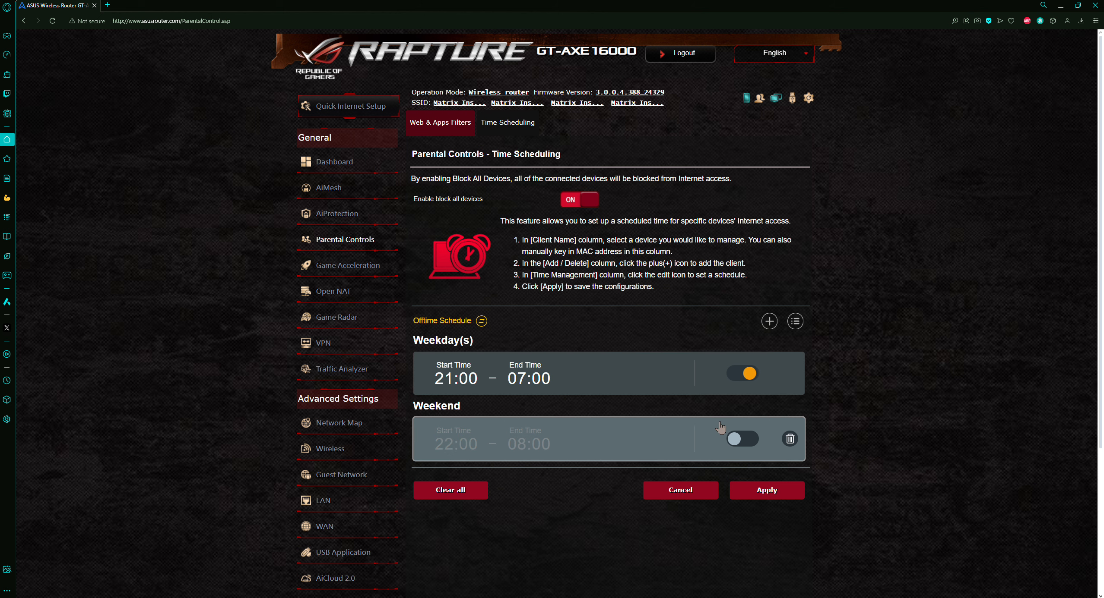
left_click(749, 374)
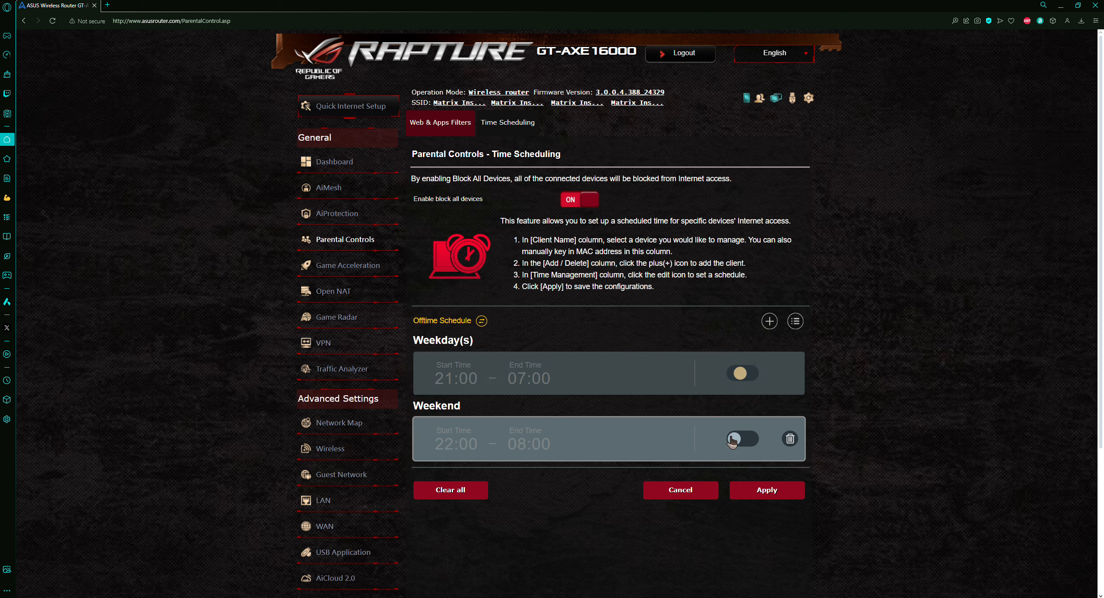
left_click(677, 493)
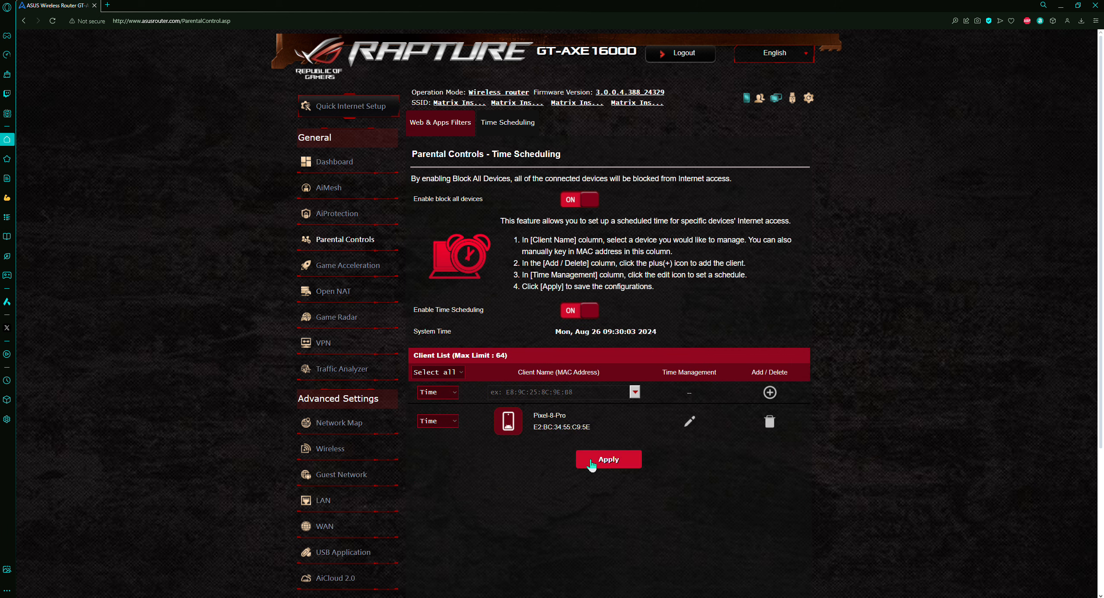
Delete the Pixel-8-Pro schedule entry and switch Time Scheduling and block all devices off
left_click(766, 422)
left_click(587, 307)
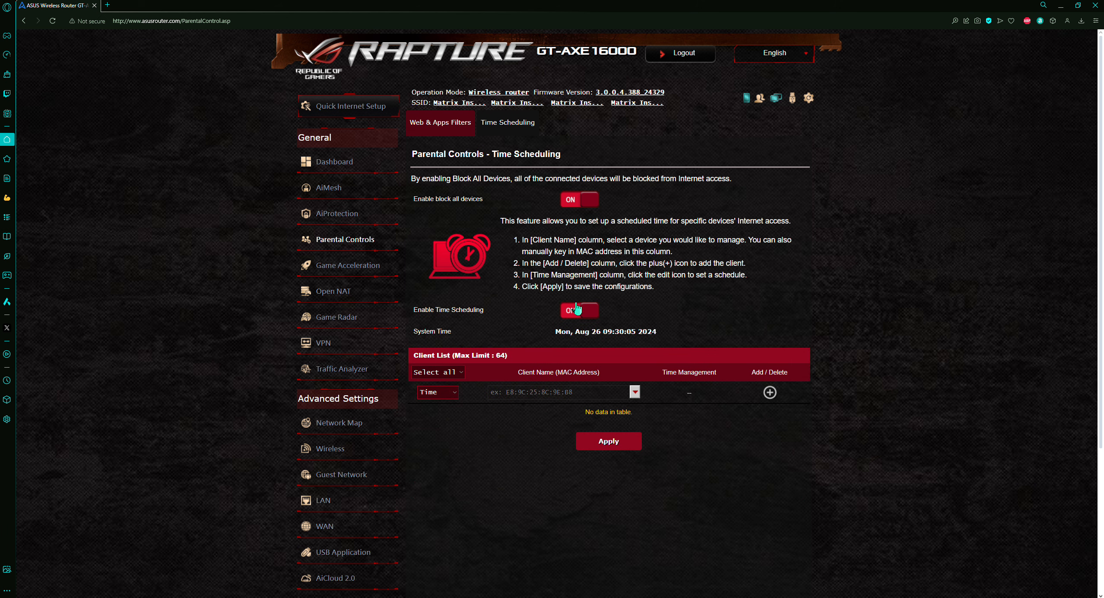
left_click(583, 207)
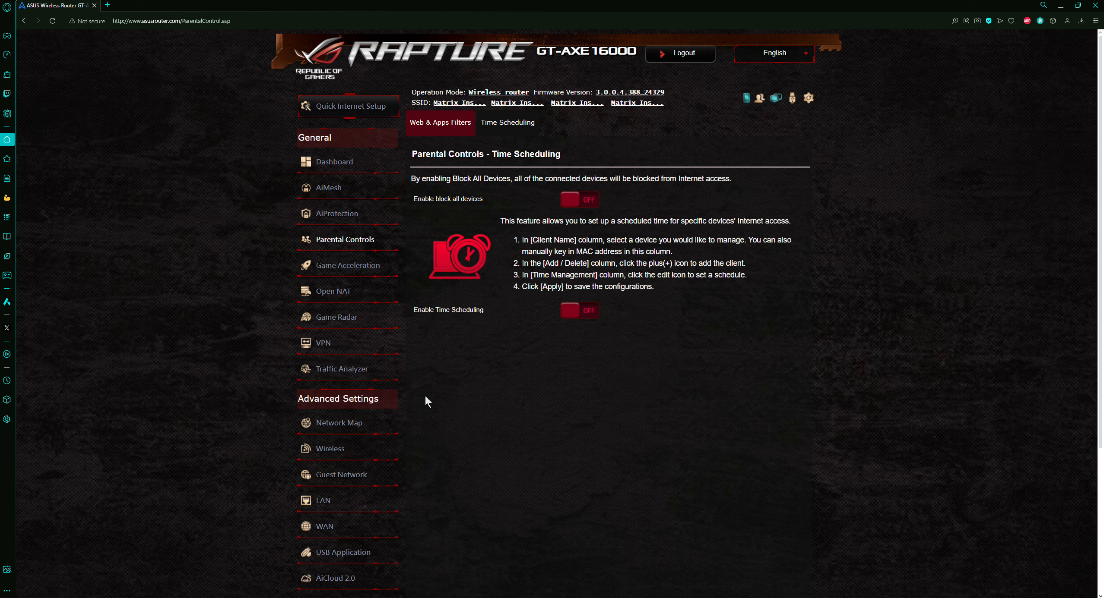
Browse the Traffic Analyzer's Web History, Bandwidth Monitor and Statistic pages
left_click(342, 369)
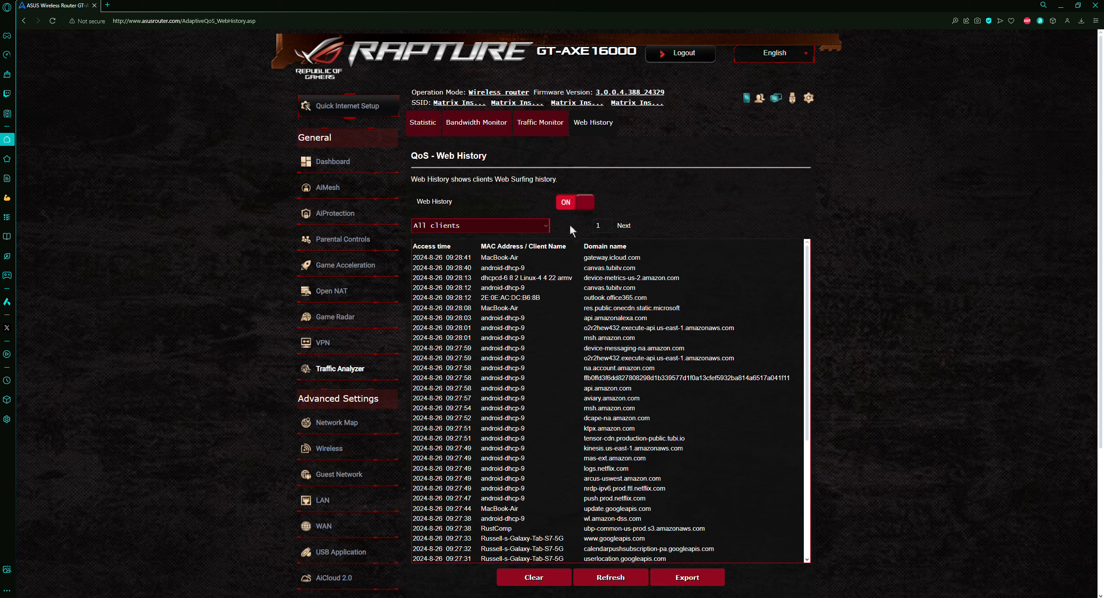
left_click(490, 123)
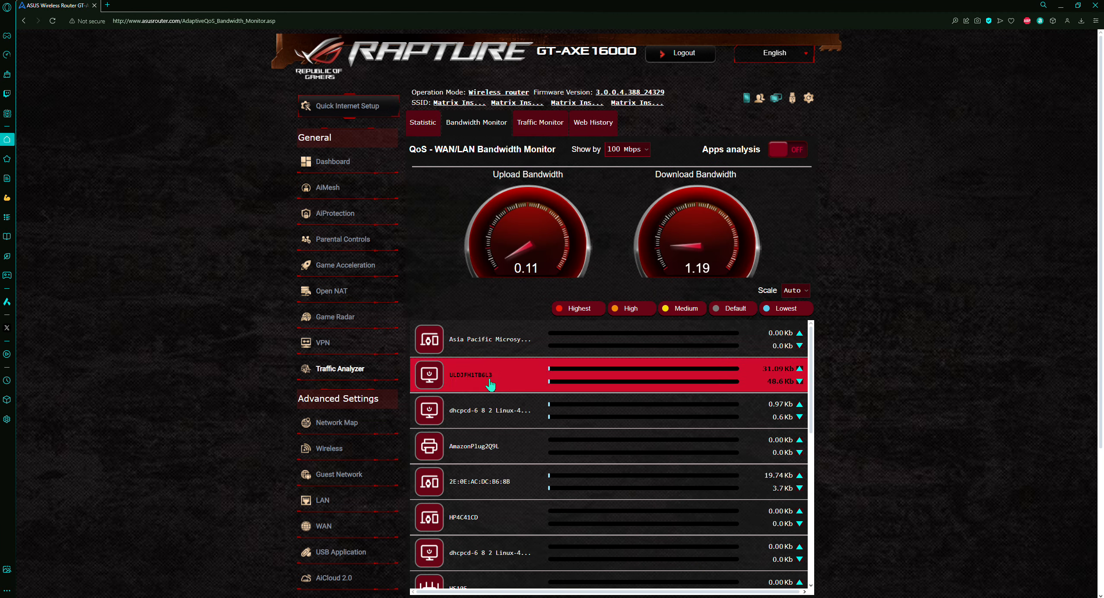
left_click(424, 125)
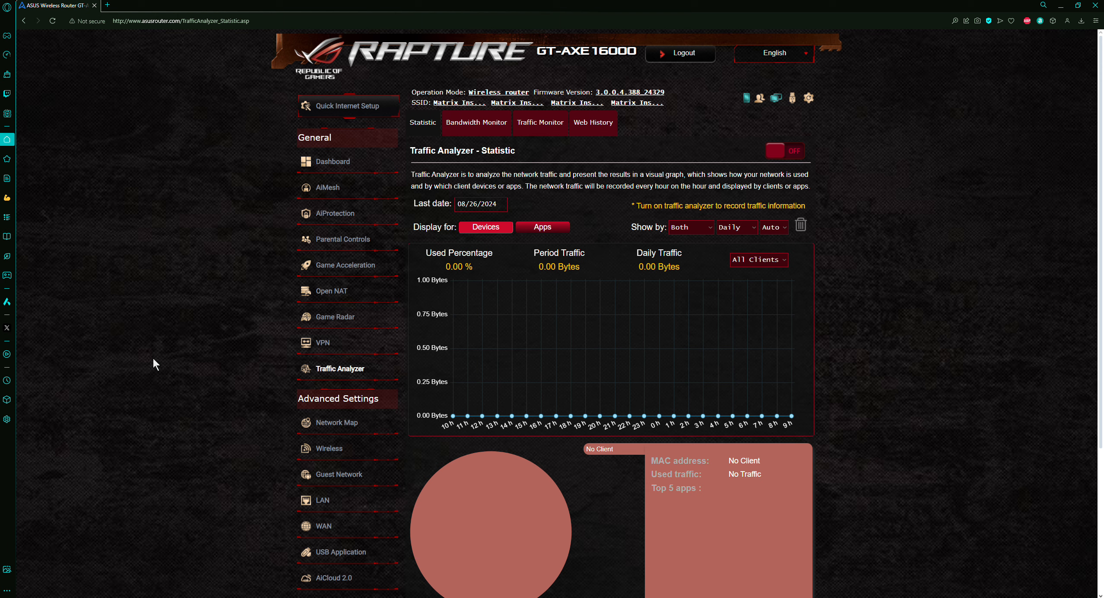
Open a new tab and go to Amazon by entering am in the address bar
key("ctrl+t")
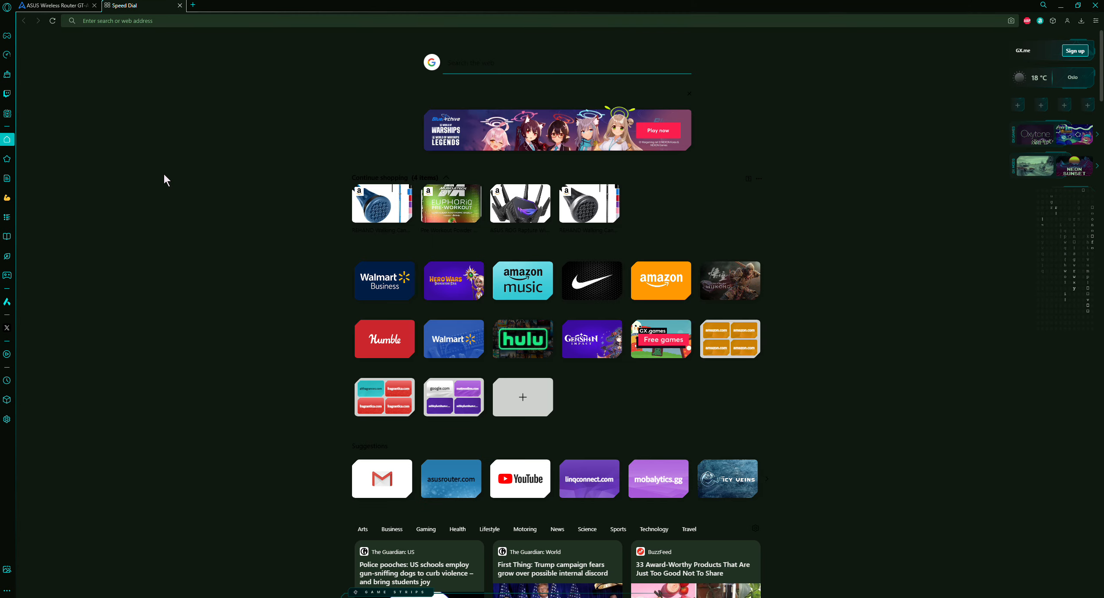
type("amazon.com")
key("Return")
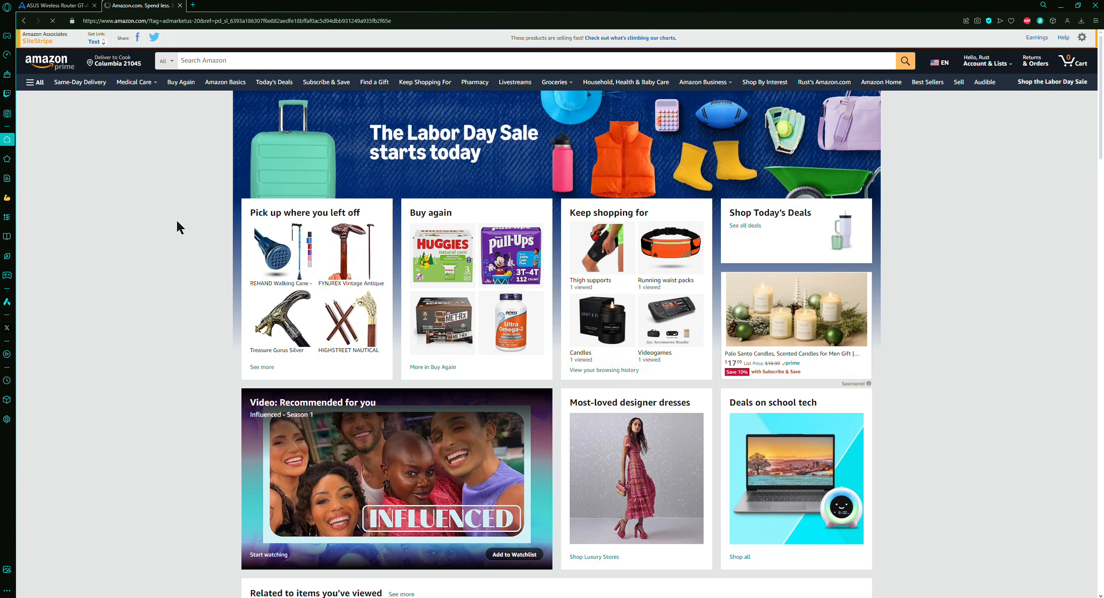
Search Amazon for home router with parental controls and browse the results
left_click(421, 60)
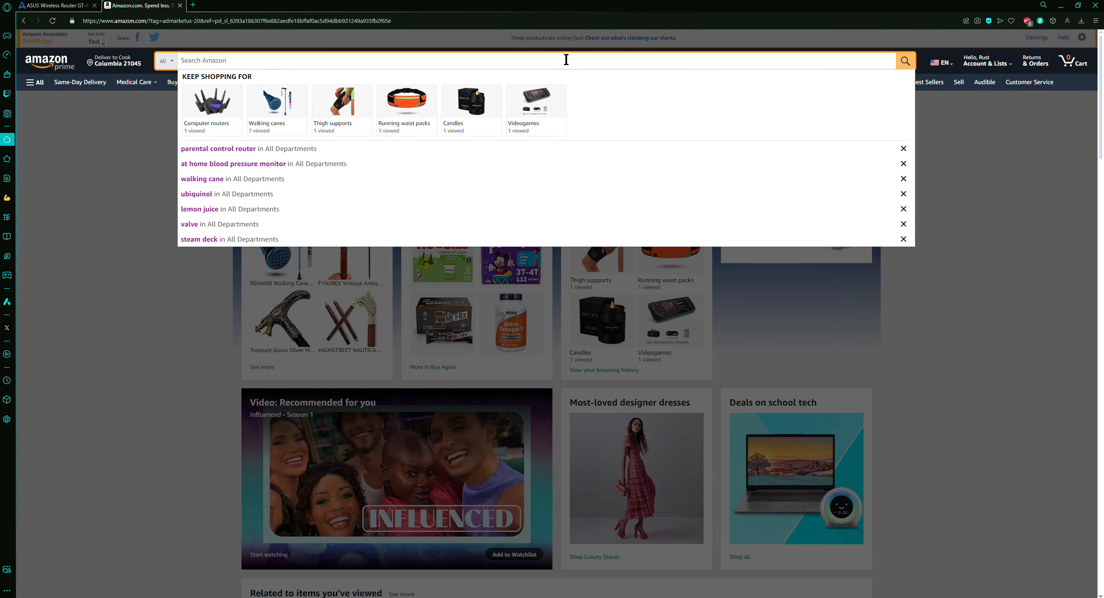
type("pa")
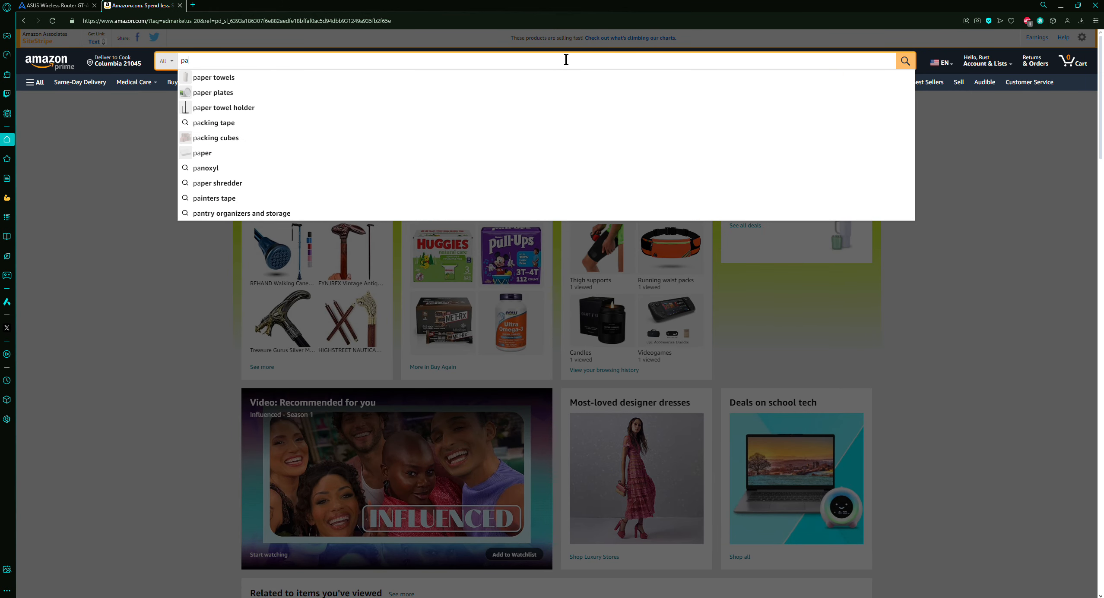
key("BackSpace")
key("BackSpace")
type("home router")
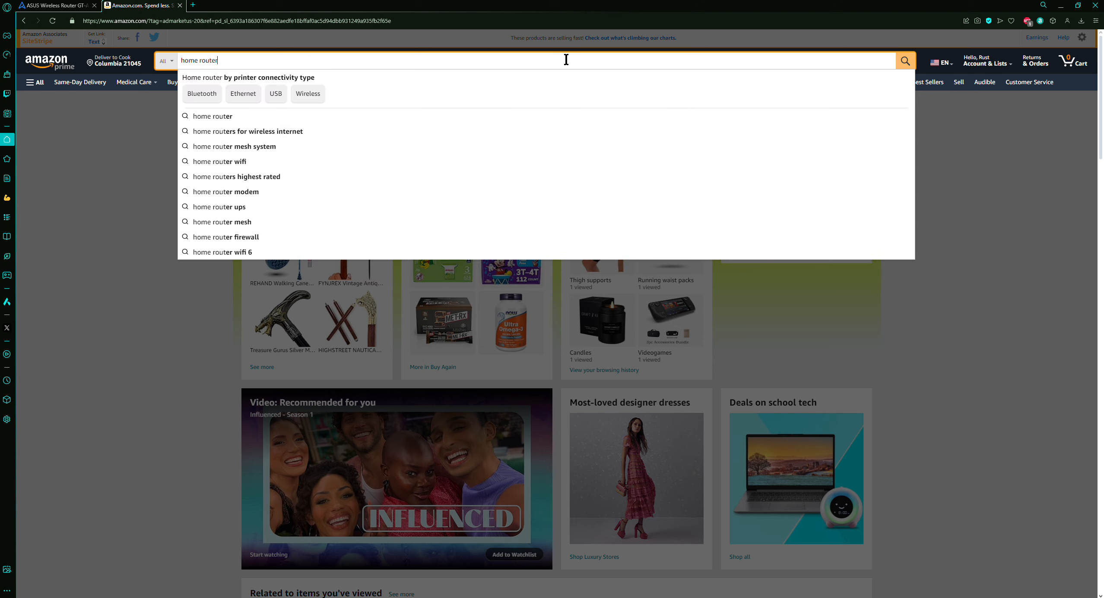
type(" with parental control")
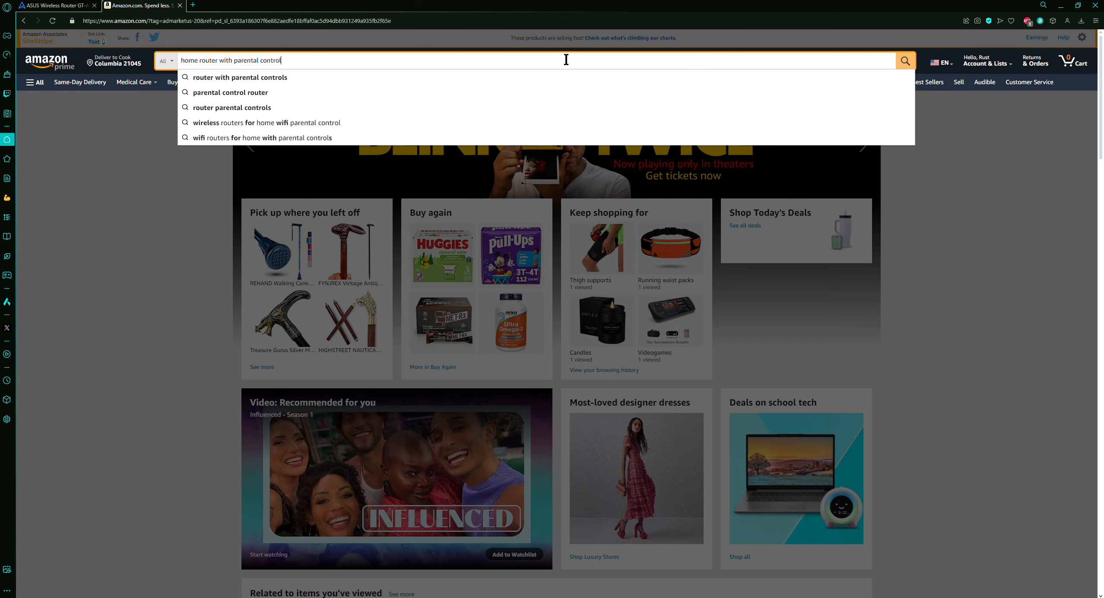
type("s")
key("Return")
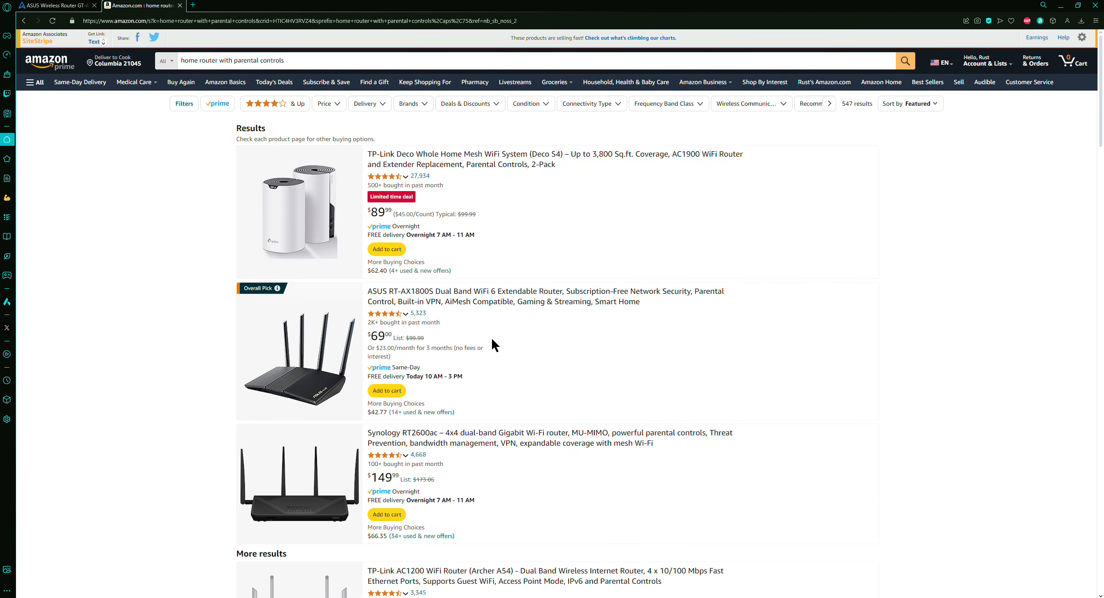
scroll(399, 328, "down", 2)
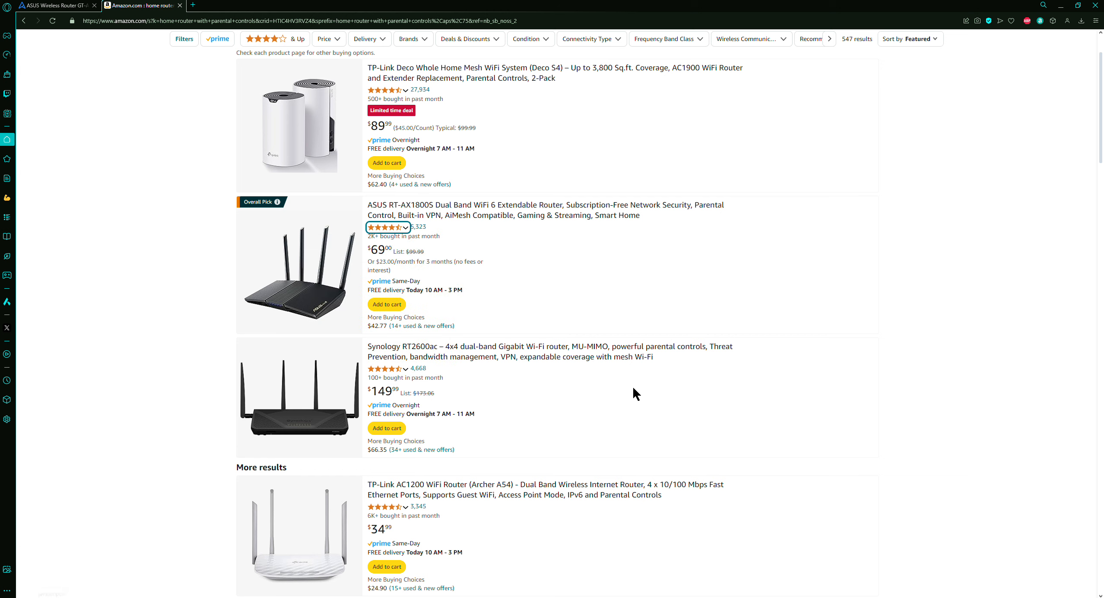
scroll(625, 387, "down", 9)
scroll(682, 338, "up", 11)
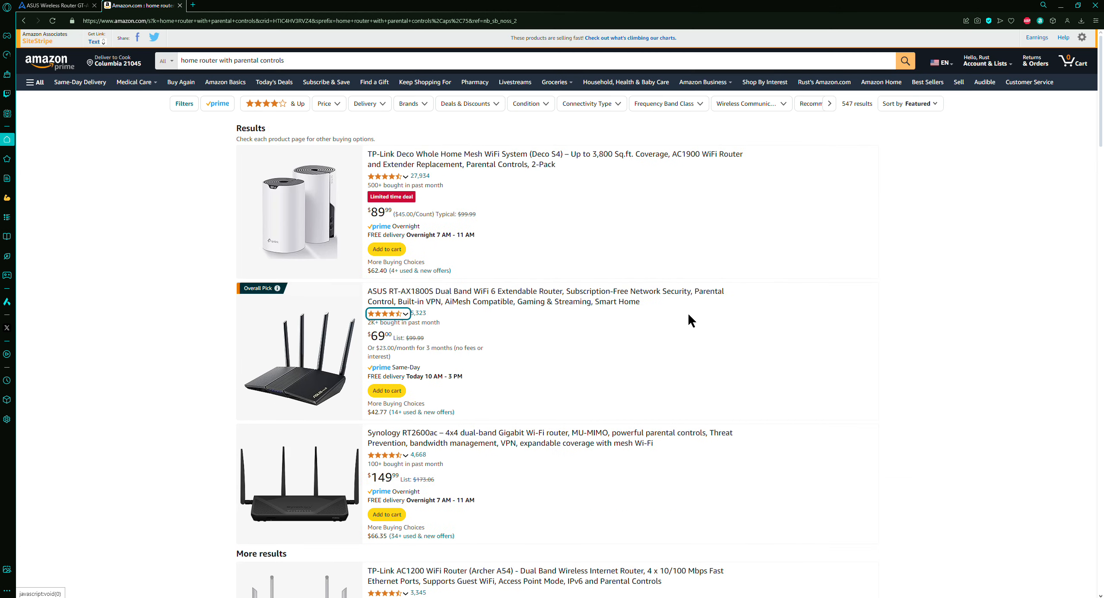
Open the account's orders page and search the order history for router
mouse_move(987, 63)
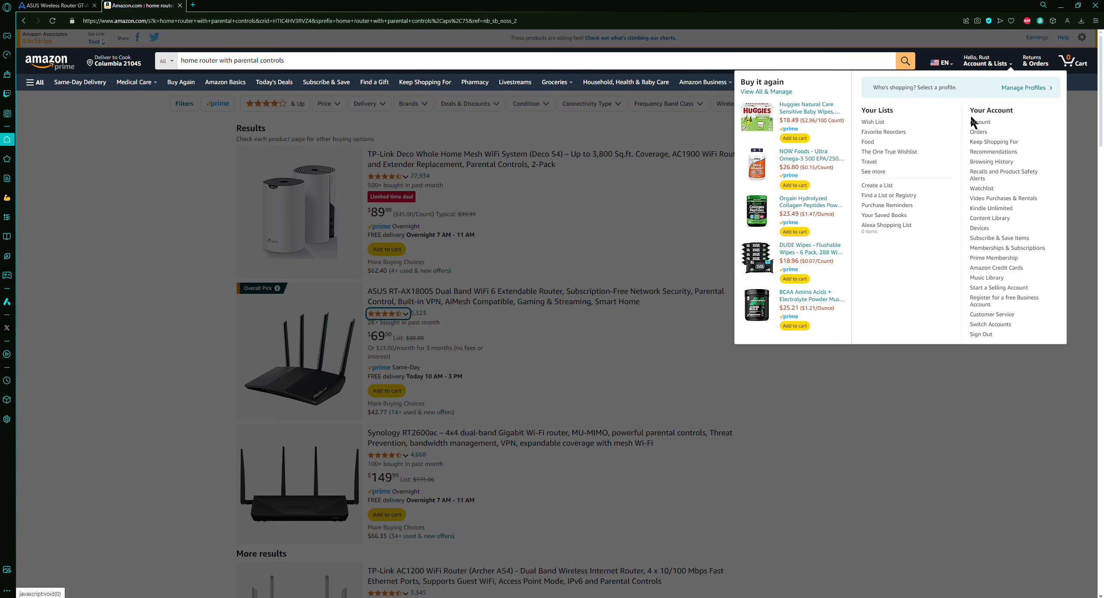
left_click(978, 132)
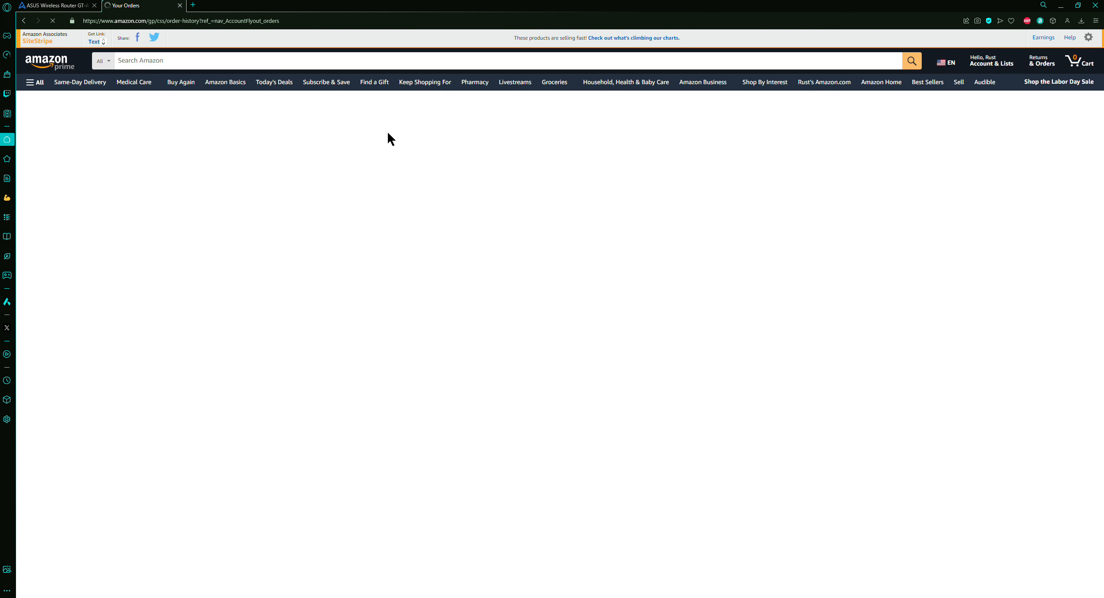
left_click(598, 119)
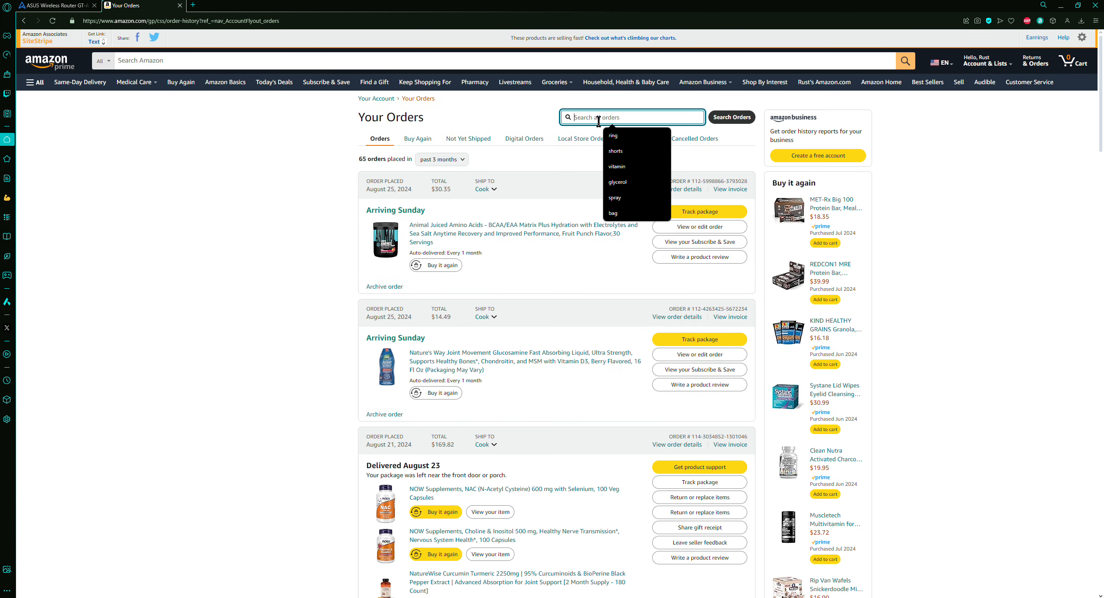
type("router")
key("Return")
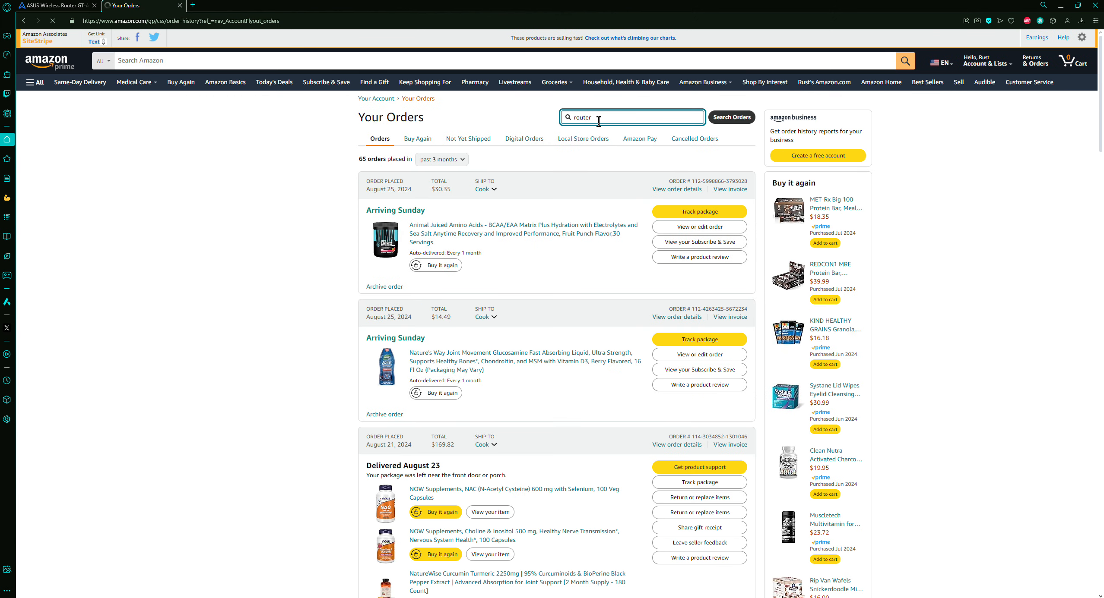
Open the purchased ASUS ROG Rapture GT-AXE16000 product page and view its product images
left_click(461, 180)
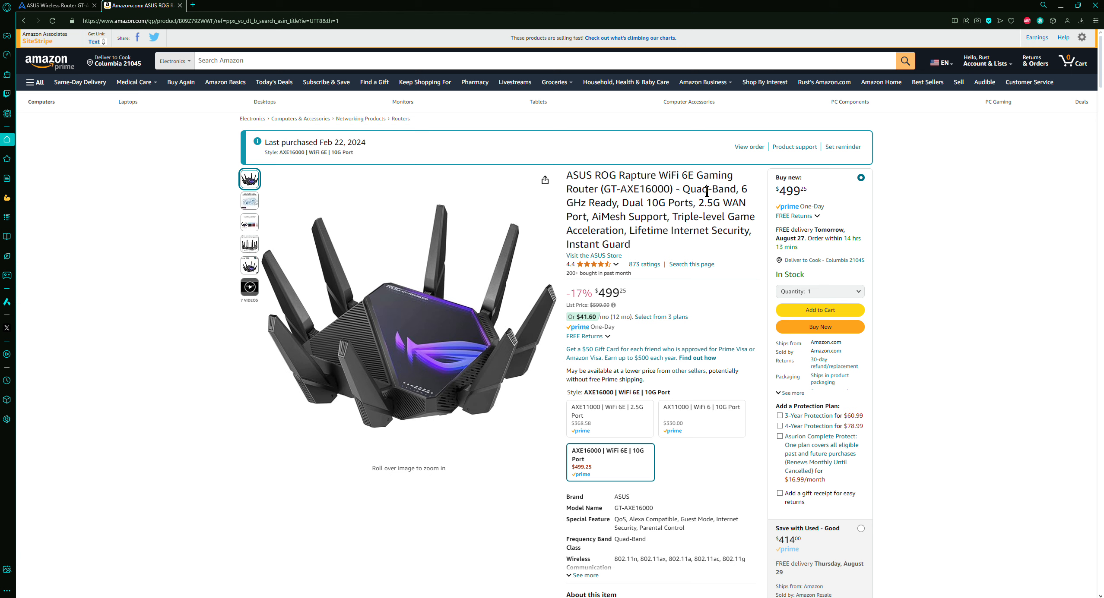
mouse_move(249, 202)
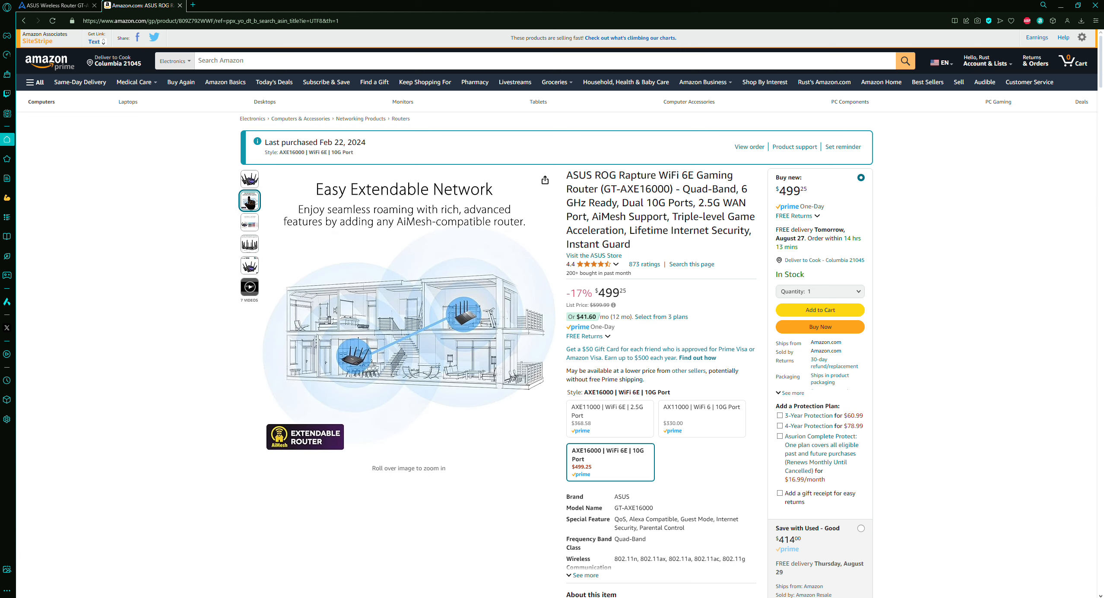
mouse_move(249, 222)
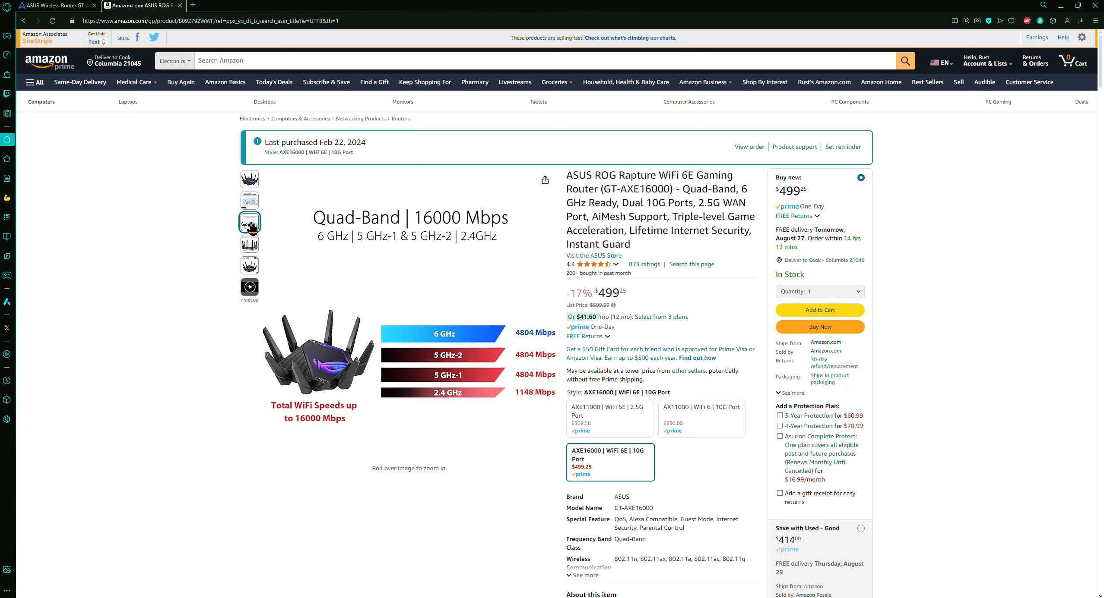
mouse_move(395, 243)
Go back to the home router with parental controls search results and scroll through them
left_click(23, 21)
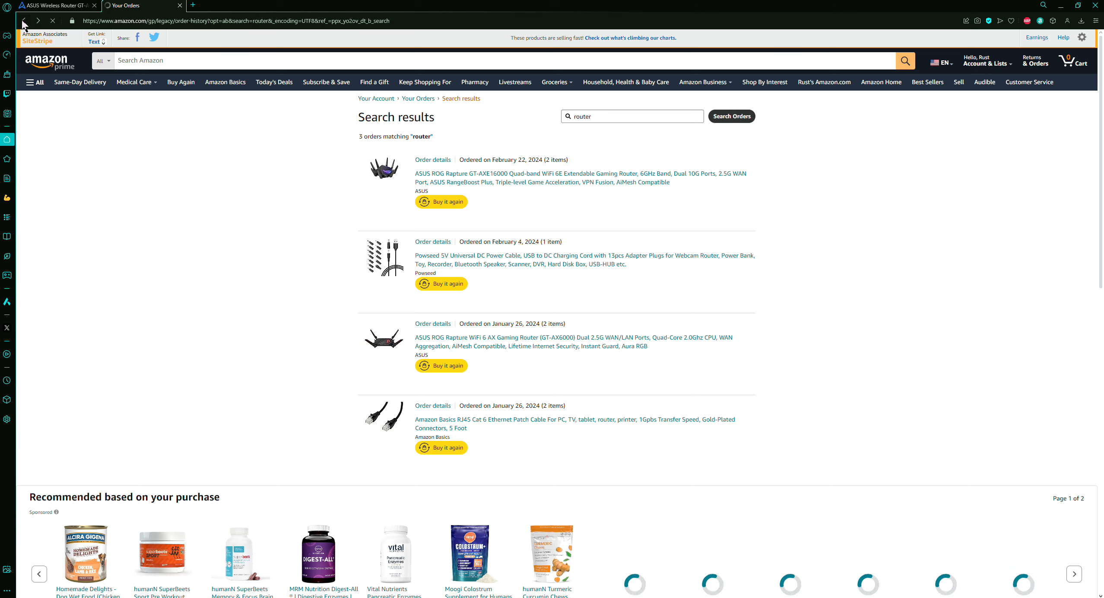
left_click(23, 22)
left_click(23, 22)
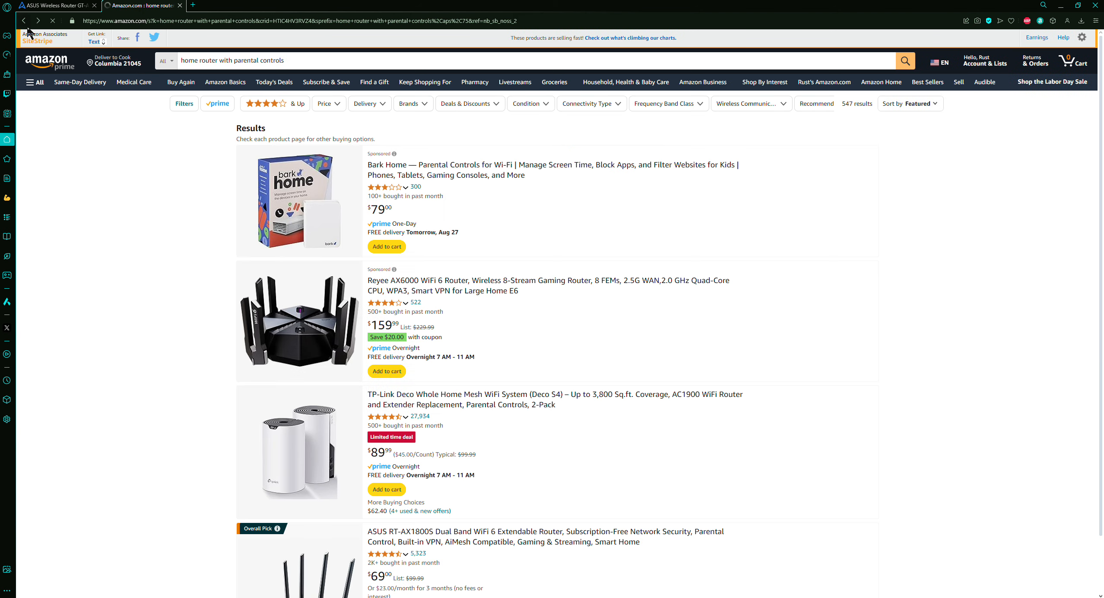
scroll(196, 296, "down", 4)
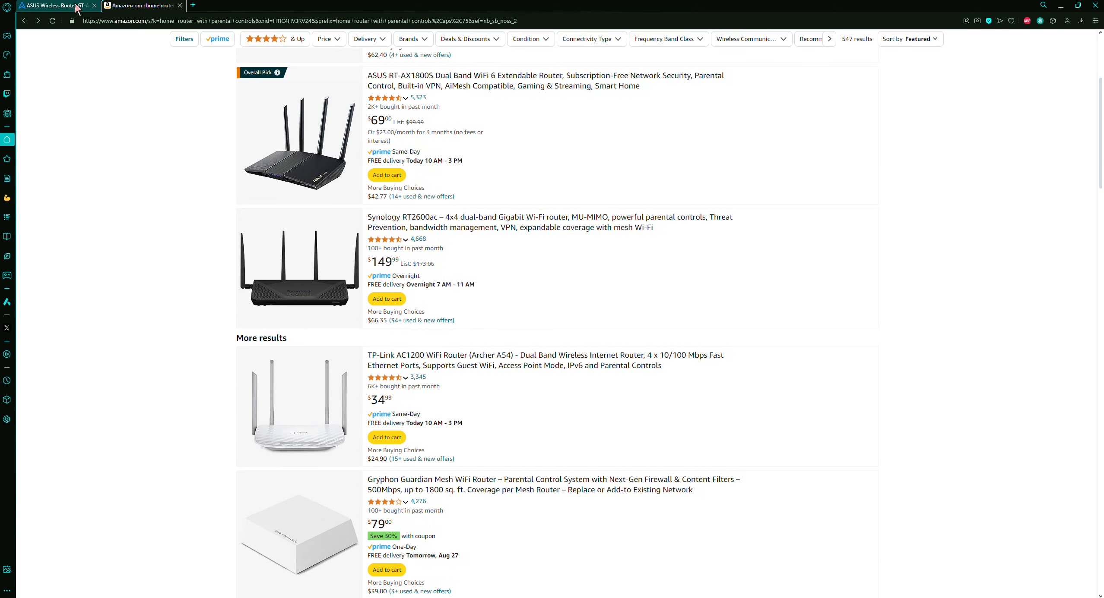
Switch back to the router's web interface tab and briefly bring up the command prompt showing the default gateway
left_click(76, 6)
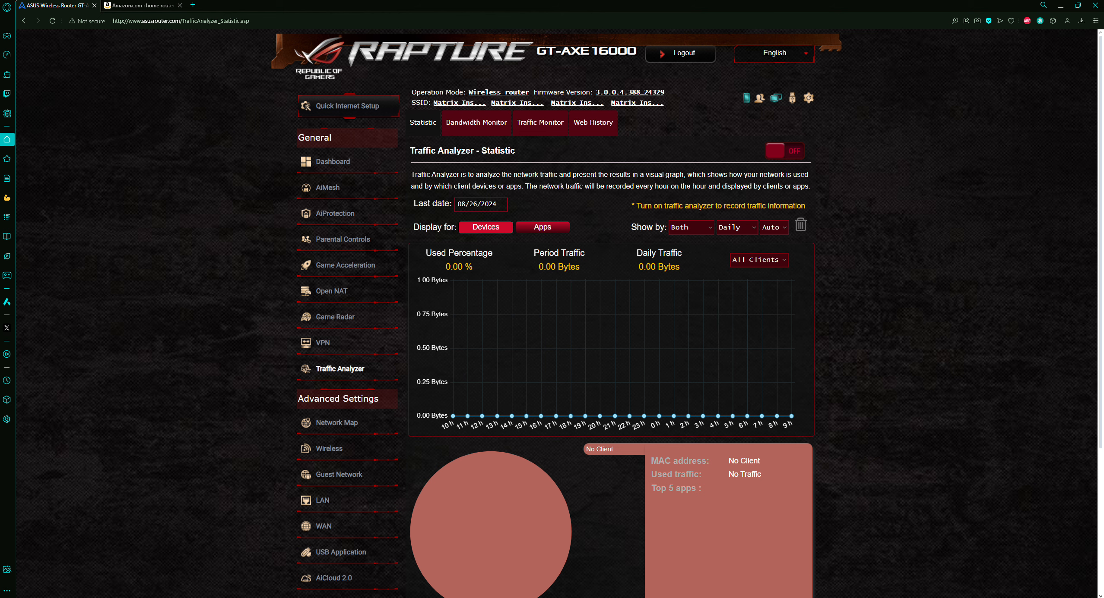
left_click(280, 597)
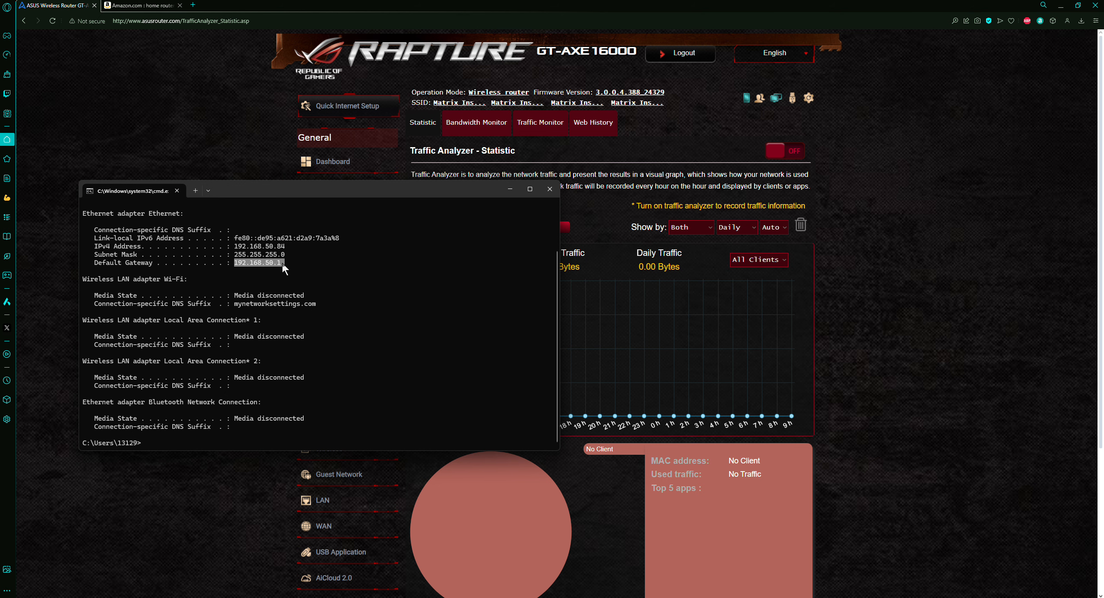
left_click(243, 58)
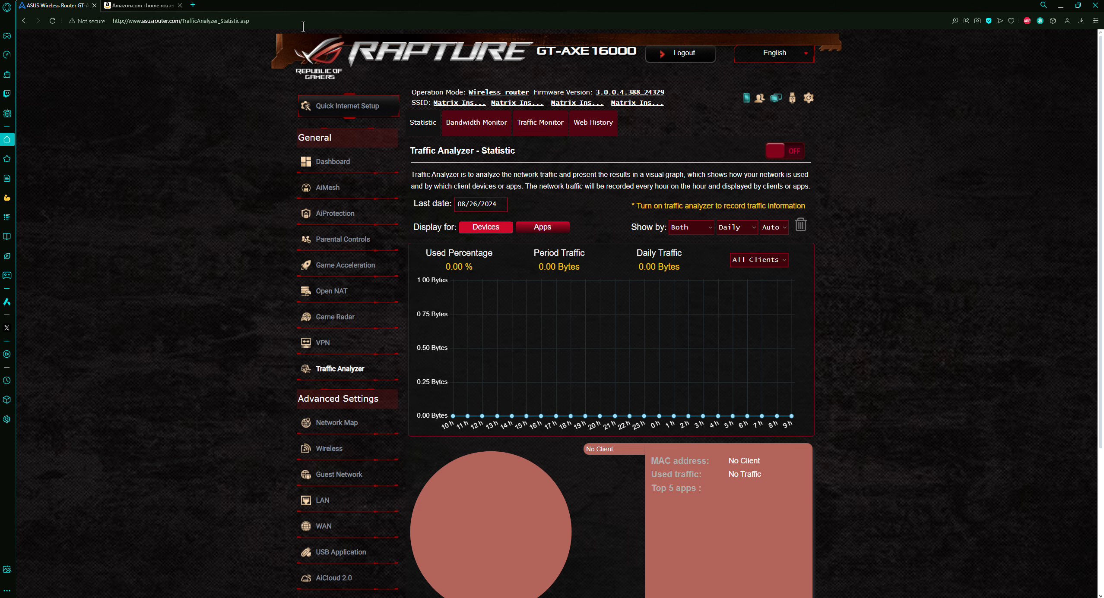